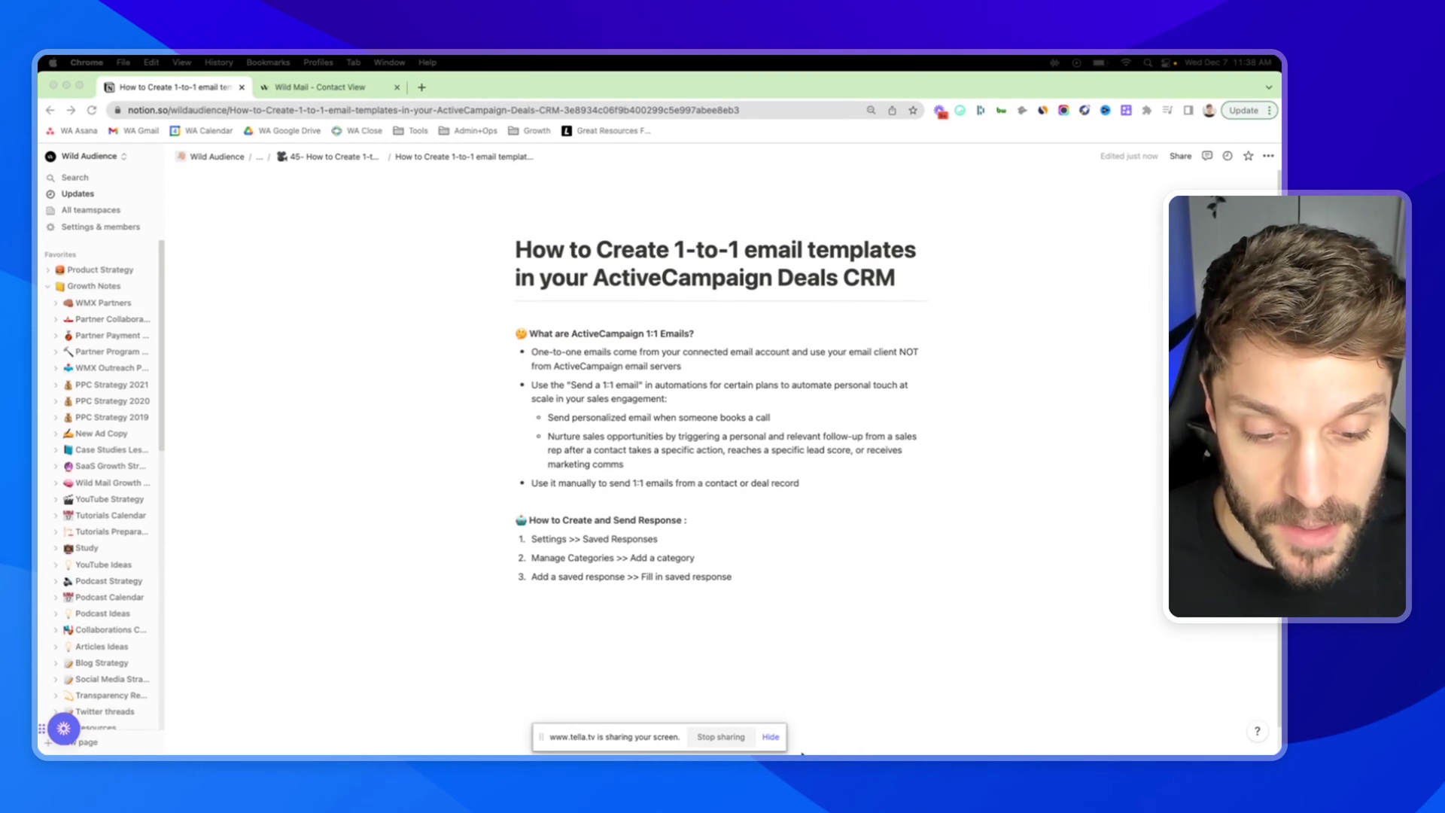
# - Review the Notion note on manual 1:1 emails, then switch to the contact's ActiveCampaign page
pyautogui.click(720, 737)
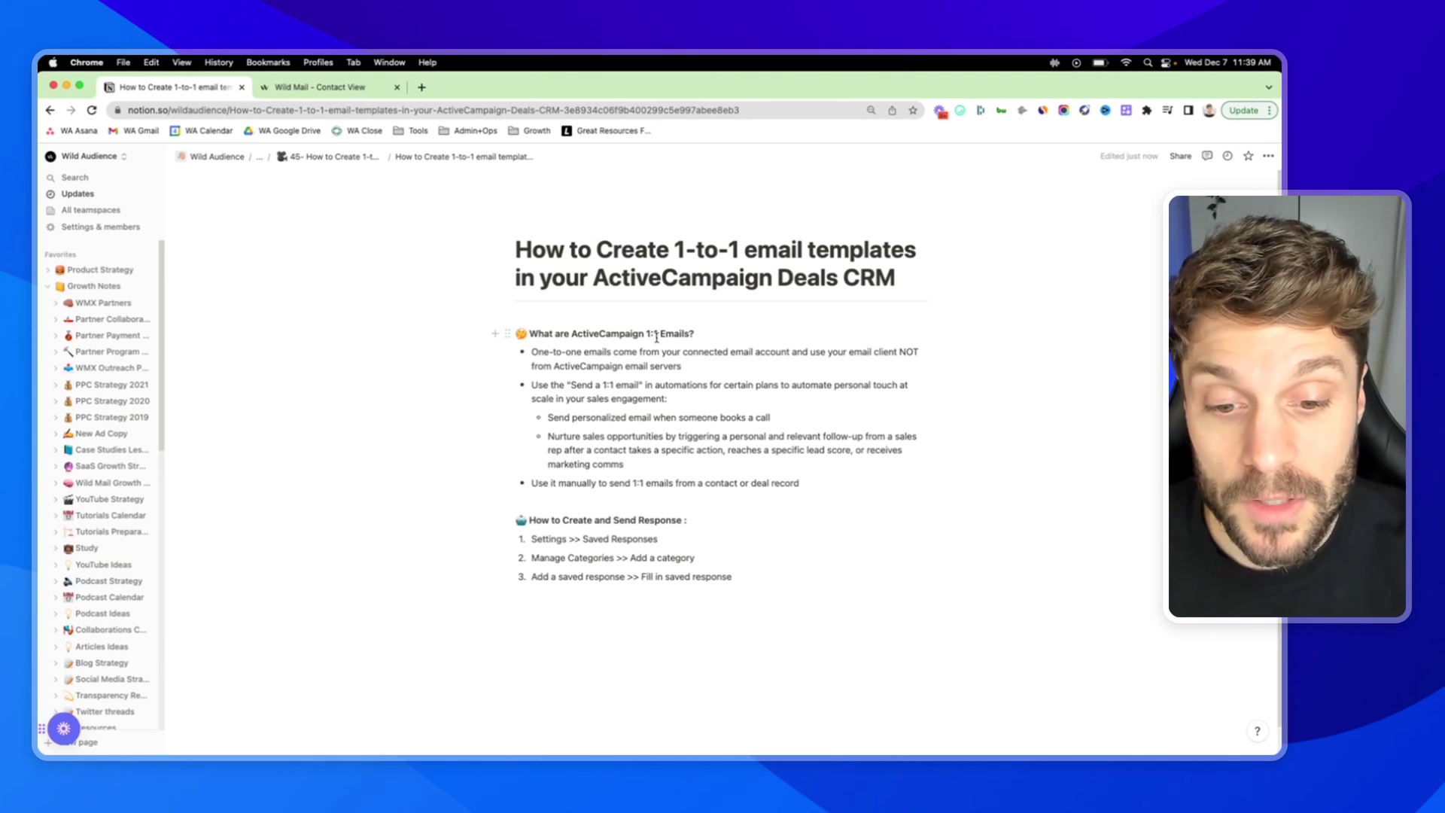
pyautogui.moveTo(634, 485); pyautogui.dragTo(805, 485)
pyautogui.click(318, 89)
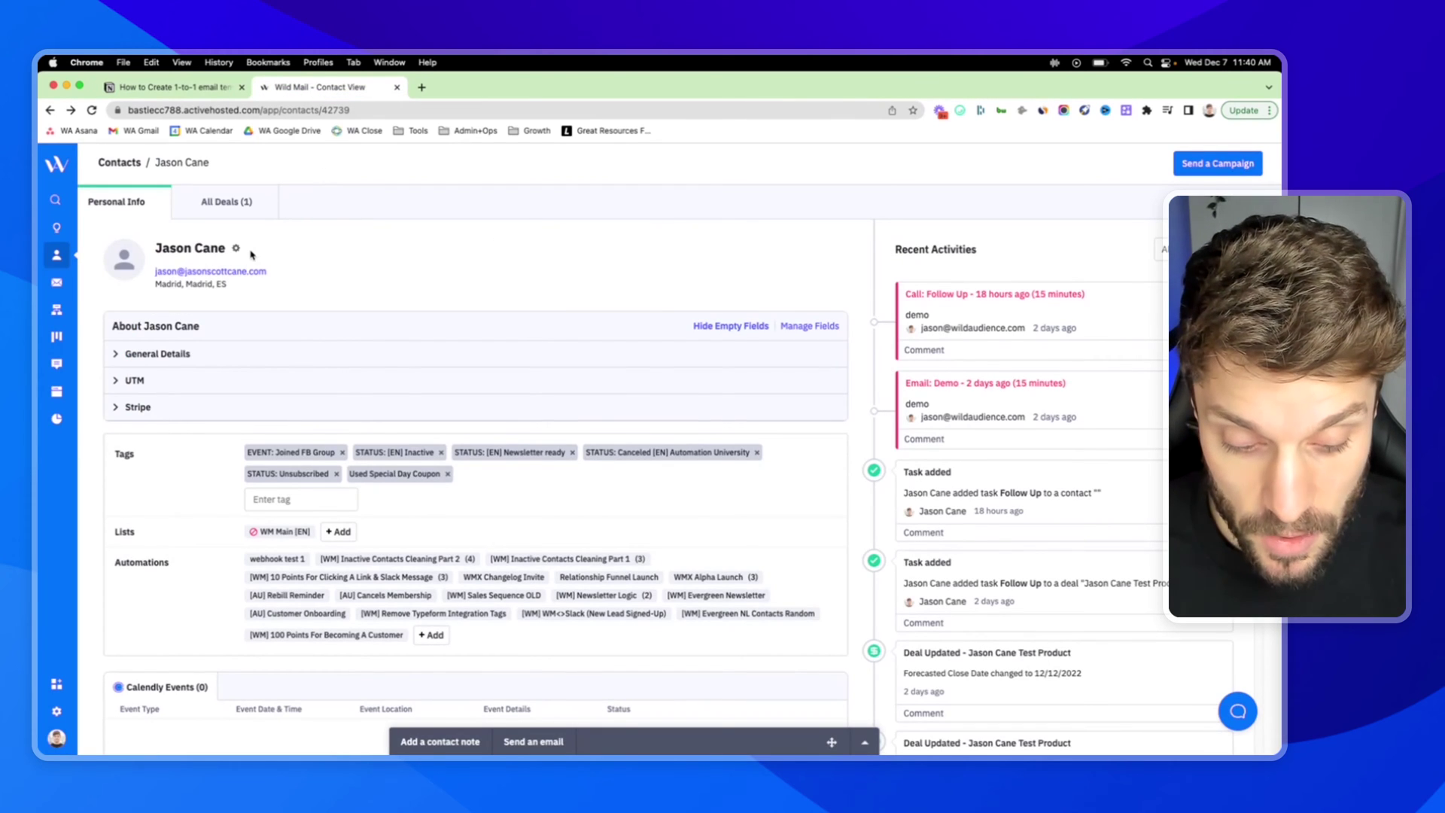
# - Start a one-to-one email from the contact record, then collapse it and show the contact's deals
pyautogui.scroll(-1, 225, 269)
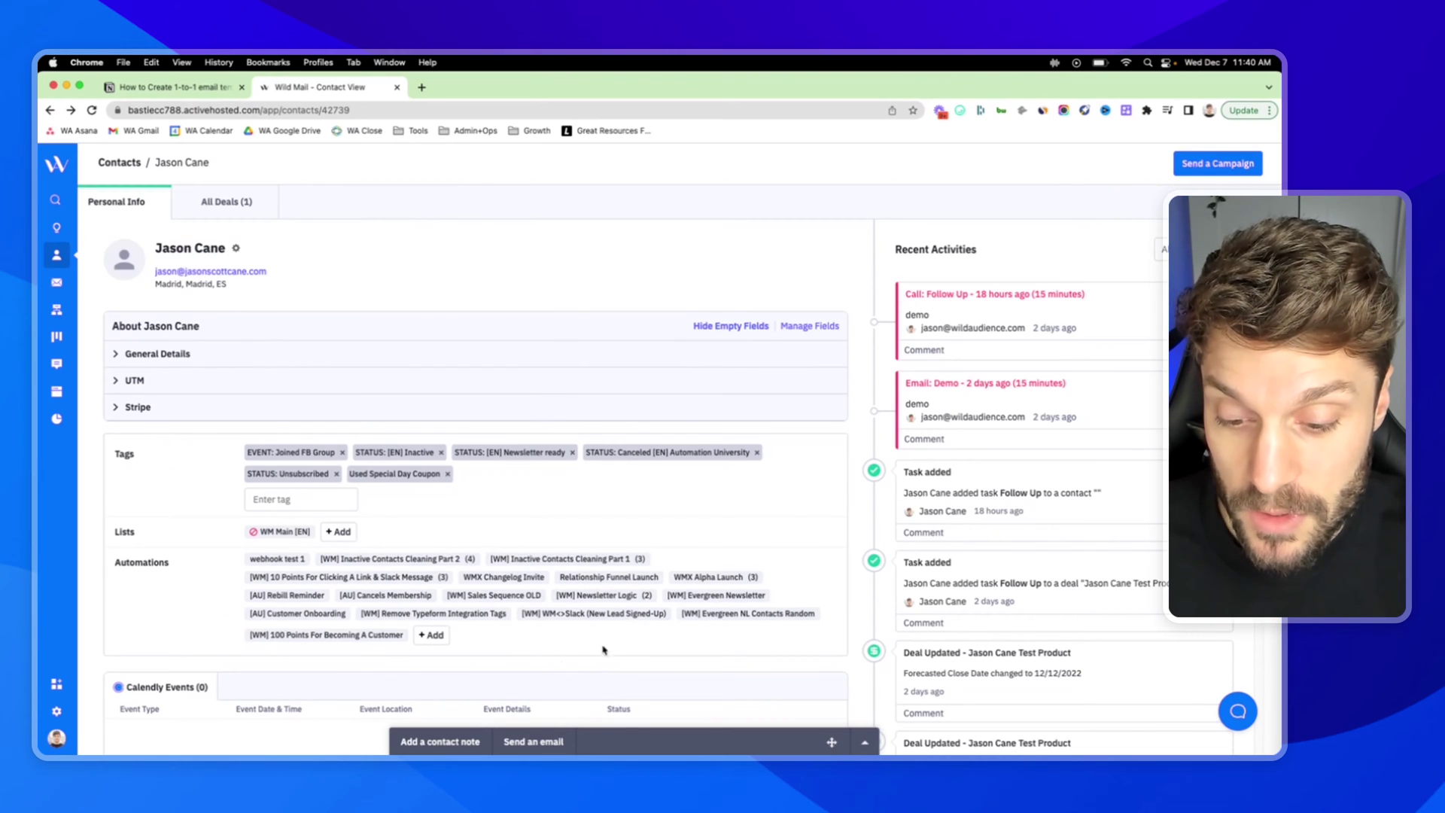
pyautogui.click(557, 743)
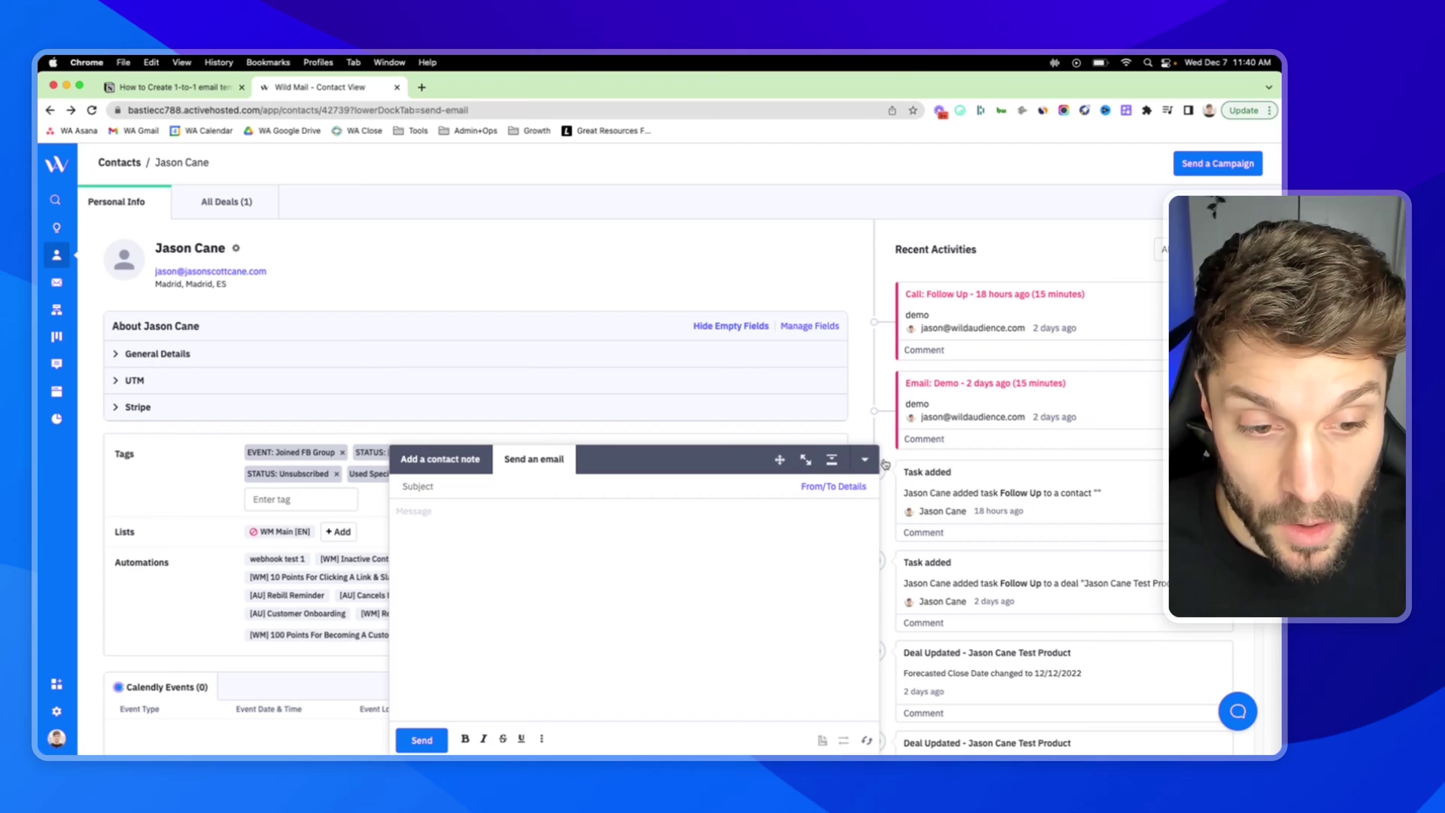
pyautogui.click(228, 201)
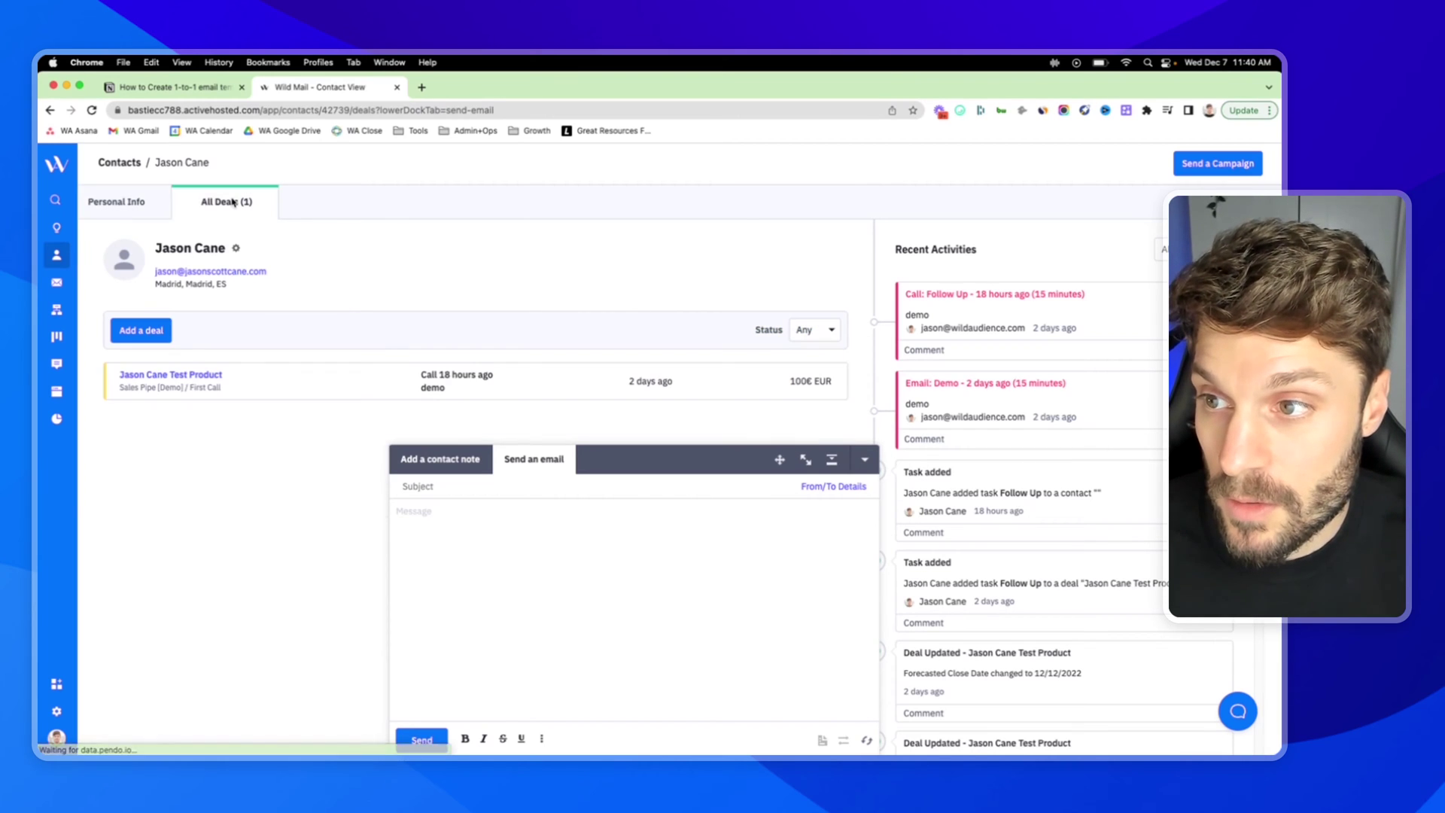
pyautogui.click(865, 459)
# - Open the test product deal, try its one-to-one email, and close the panel without sending
pyautogui.click(188, 375)
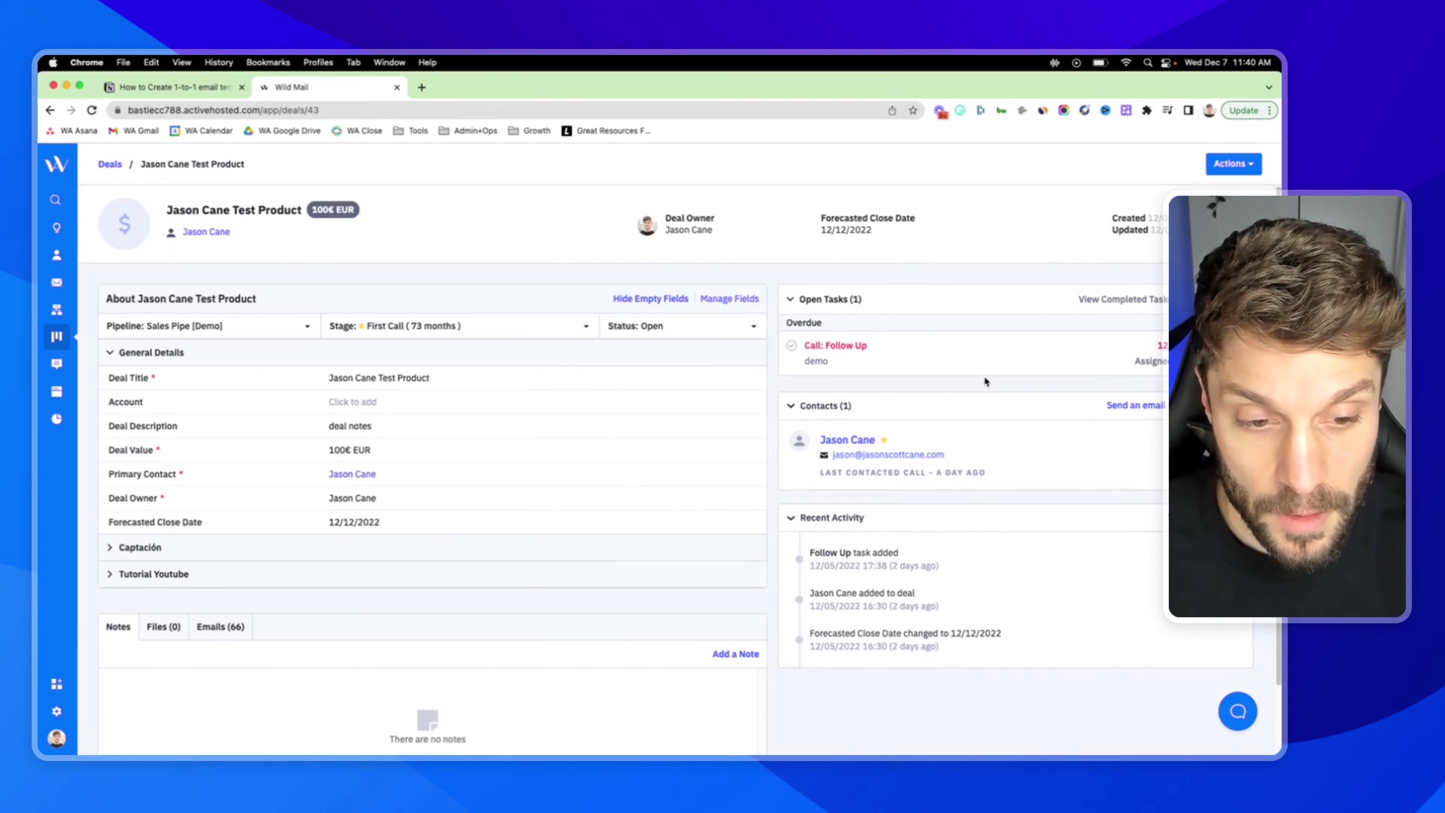
pyautogui.click(1147, 407)
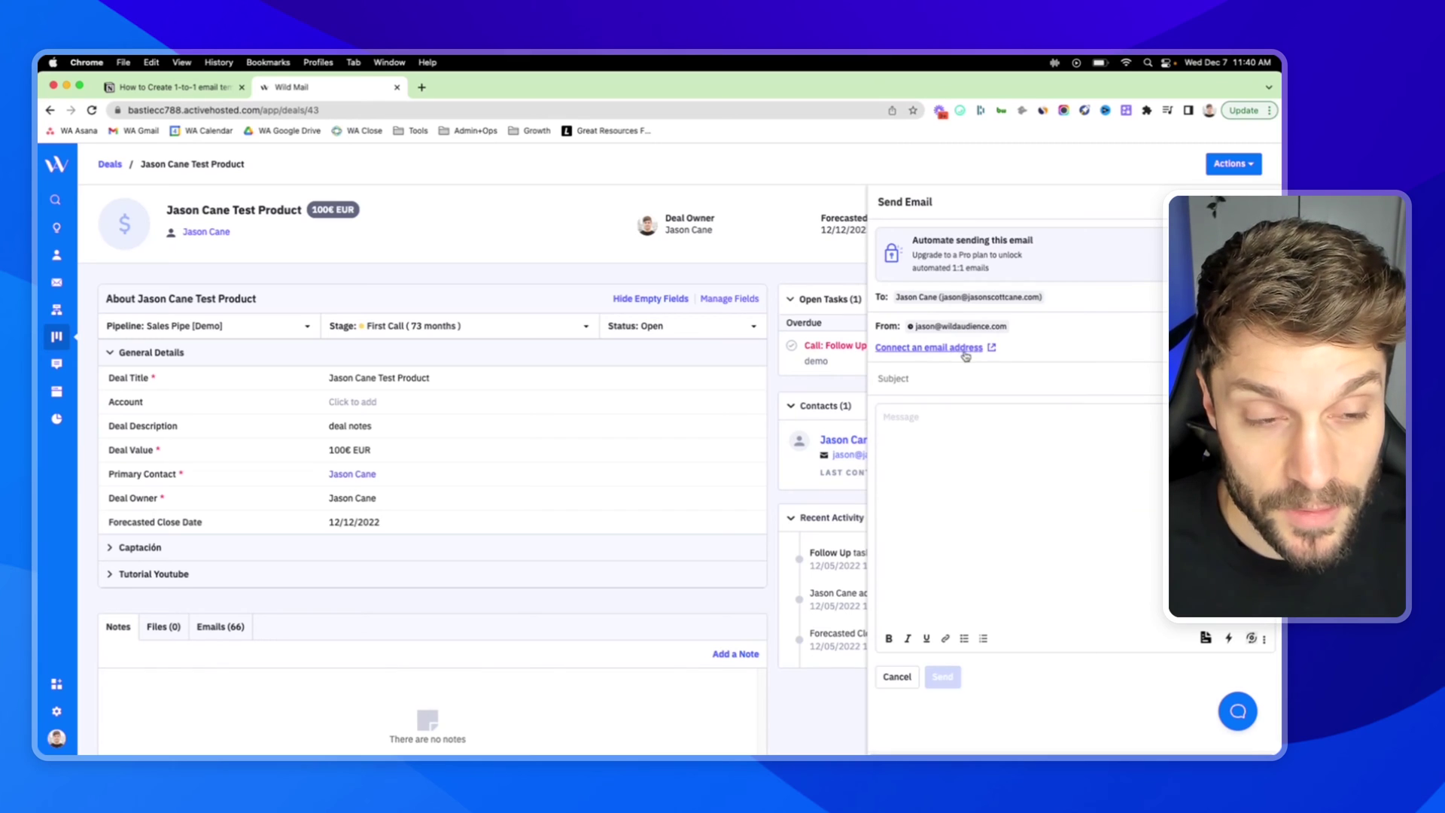
pyautogui.click(999, 458)
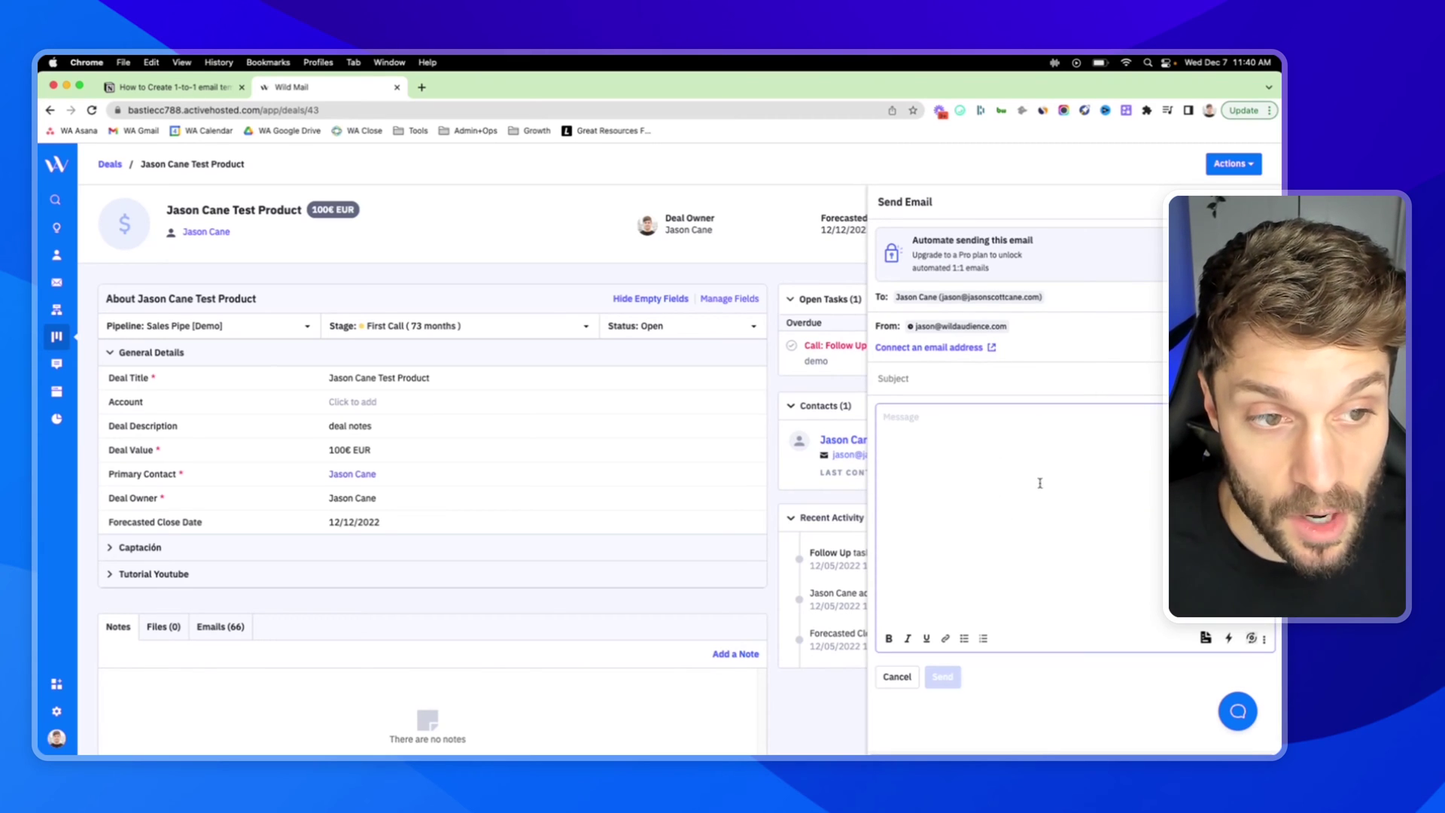
pyautogui.moveTo(913, 239); pyautogui.dragTo(1006, 269)
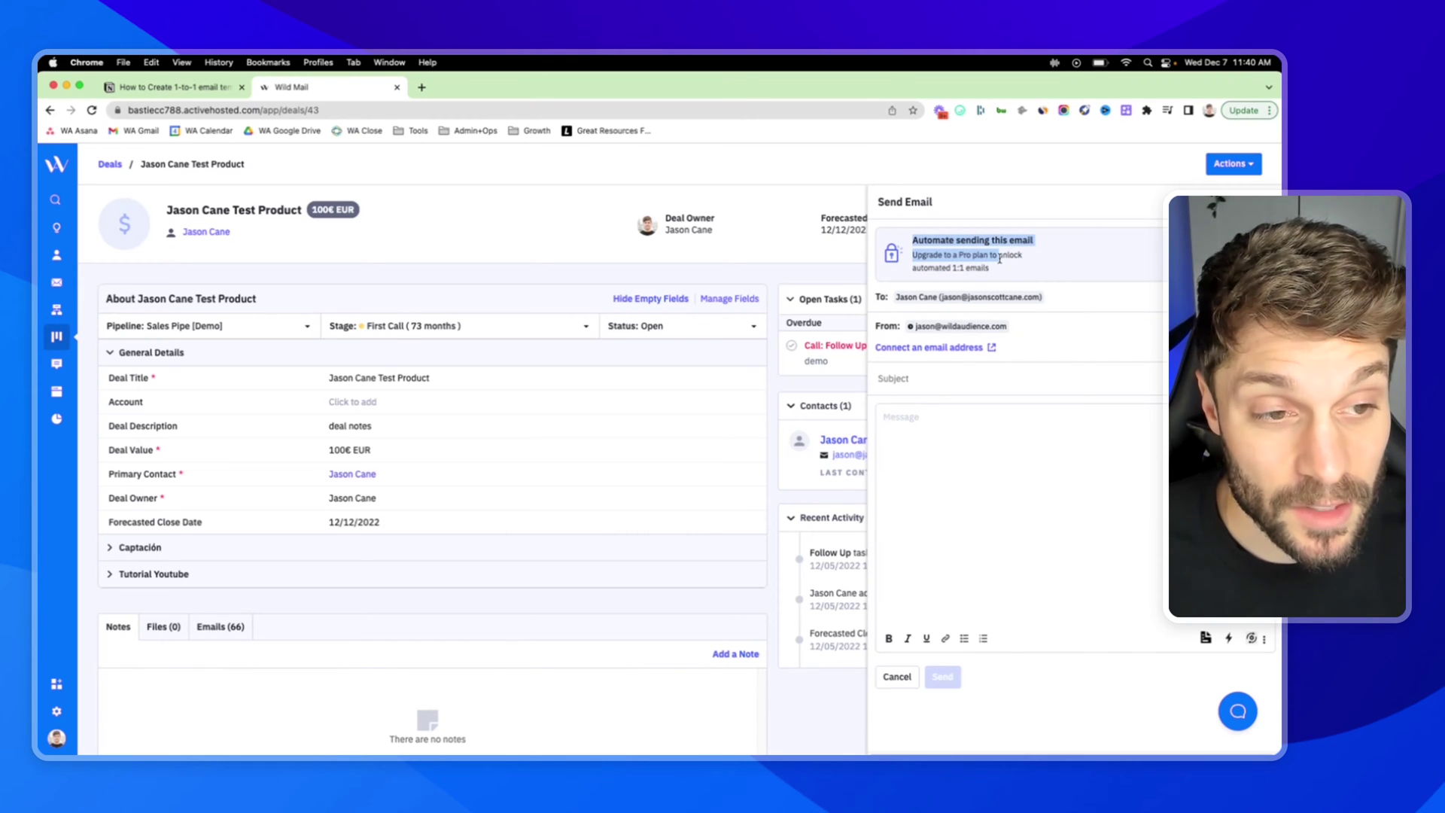
pyautogui.click(1006, 269)
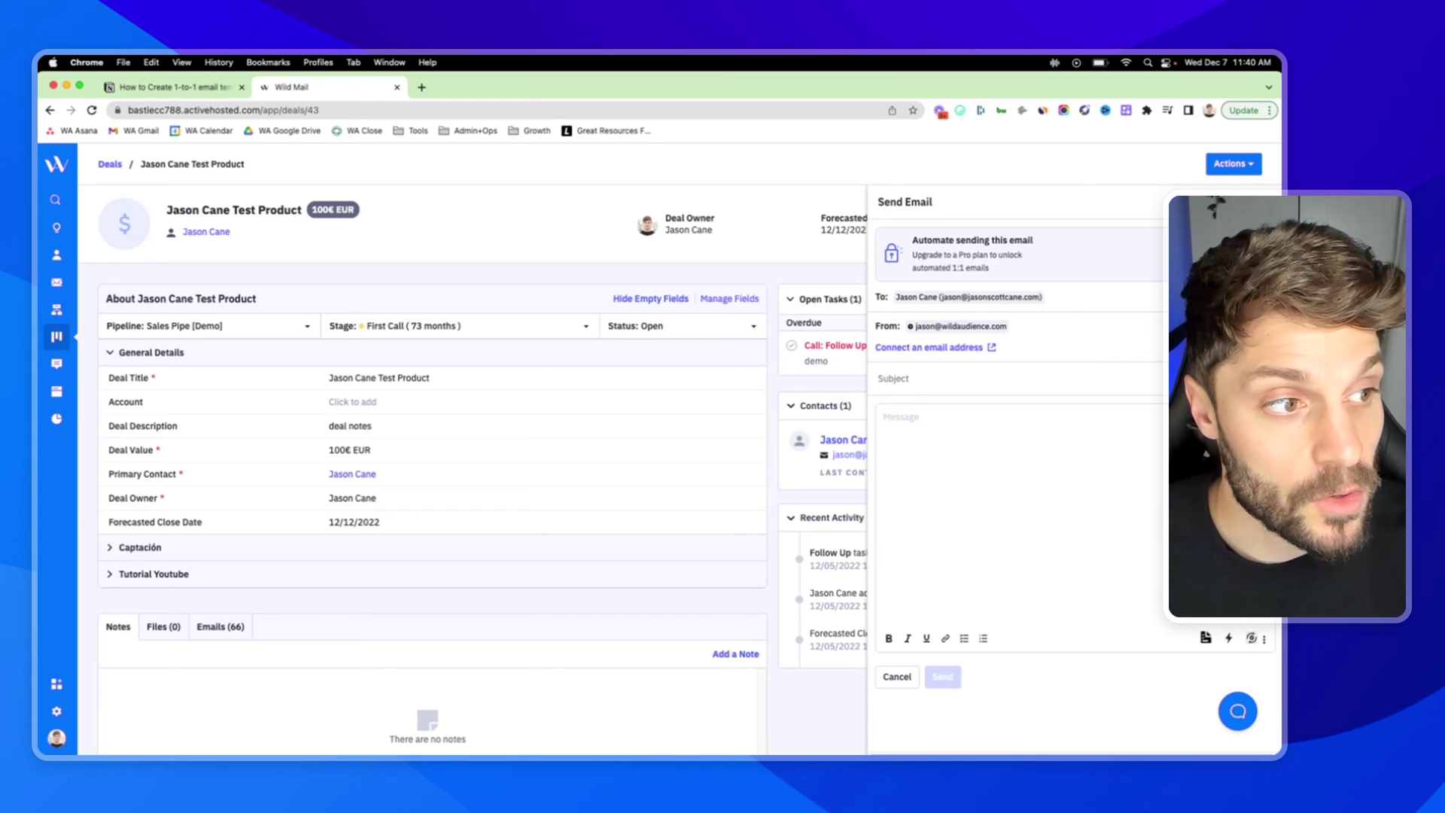
pyautogui.press('Escape')
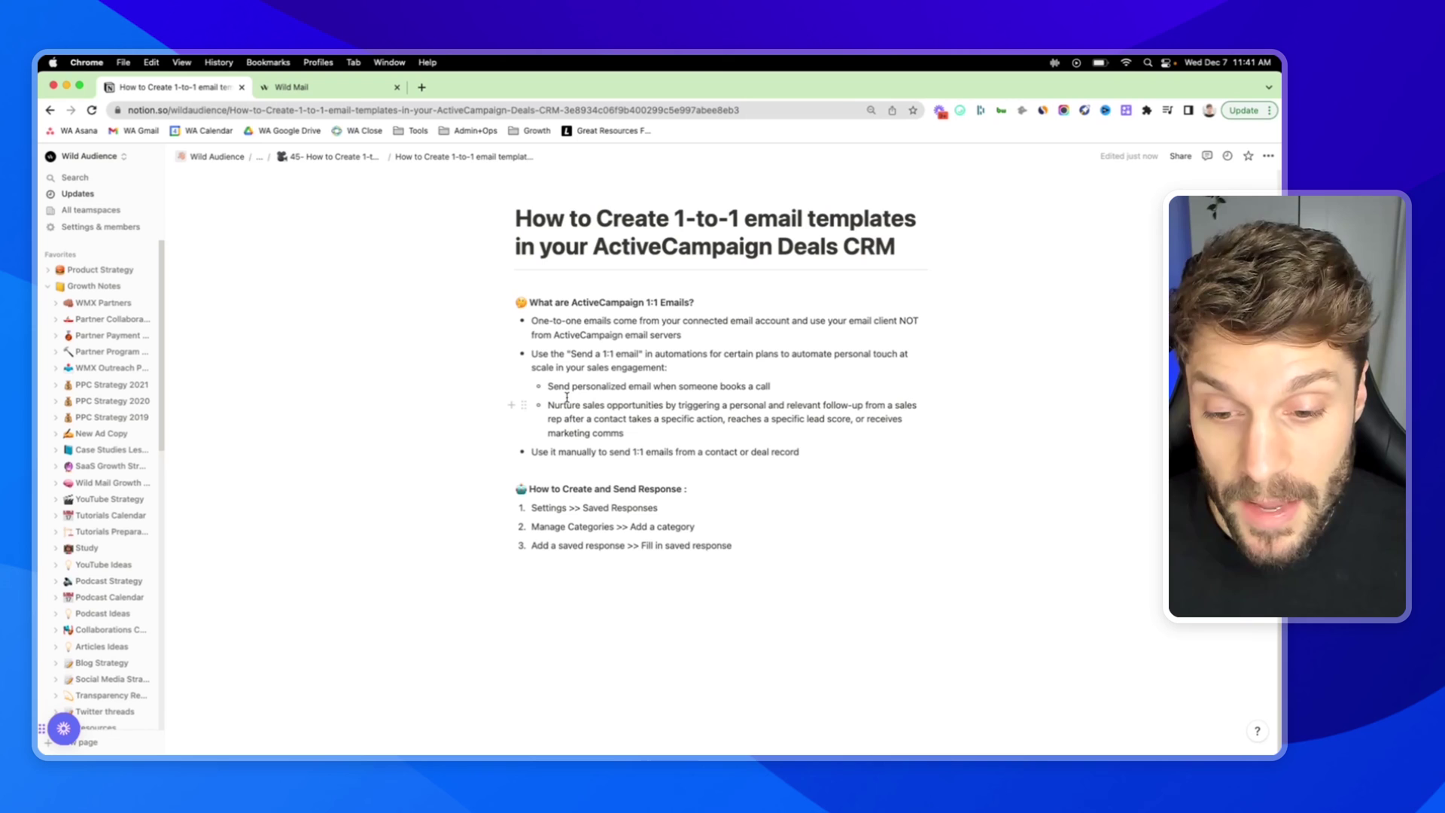
# - Go from the Notion notes to ActiveCampaign's Settings and open the empty Saved Responses page
pyautogui.moveTo(532, 508); pyautogui.dragTo(659, 509)
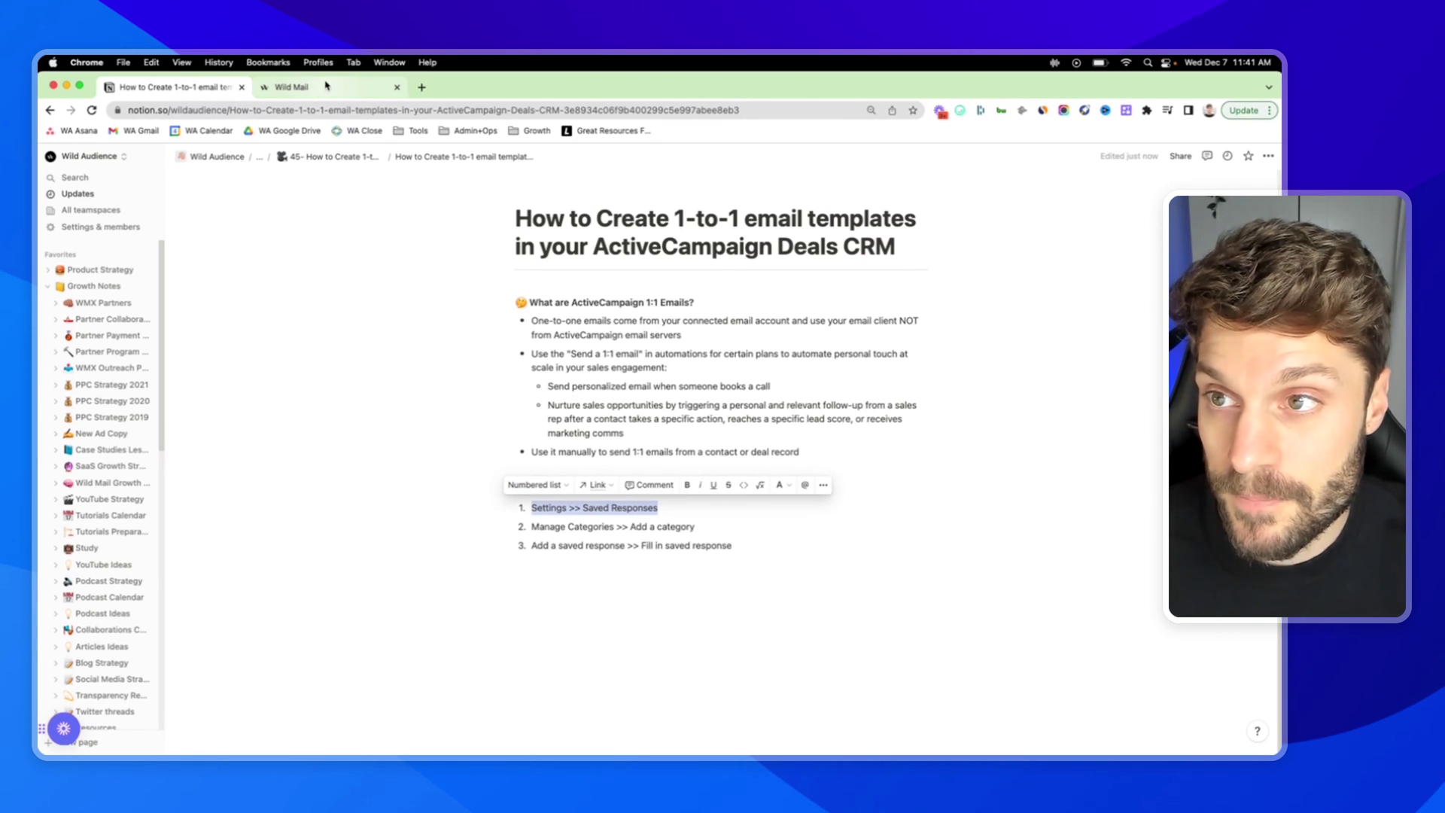
pyautogui.click(378, 91)
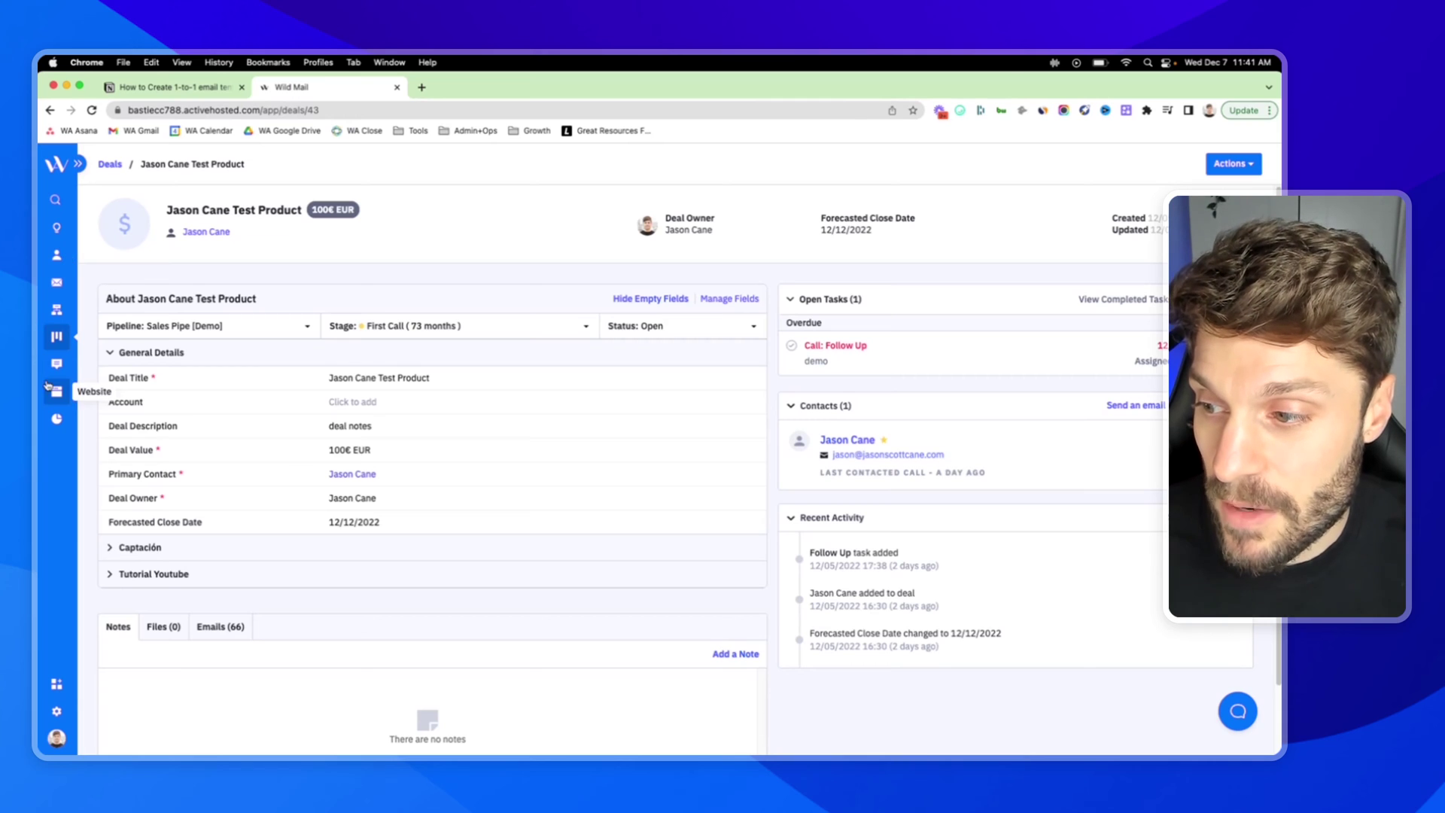
pyautogui.click(56, 711)
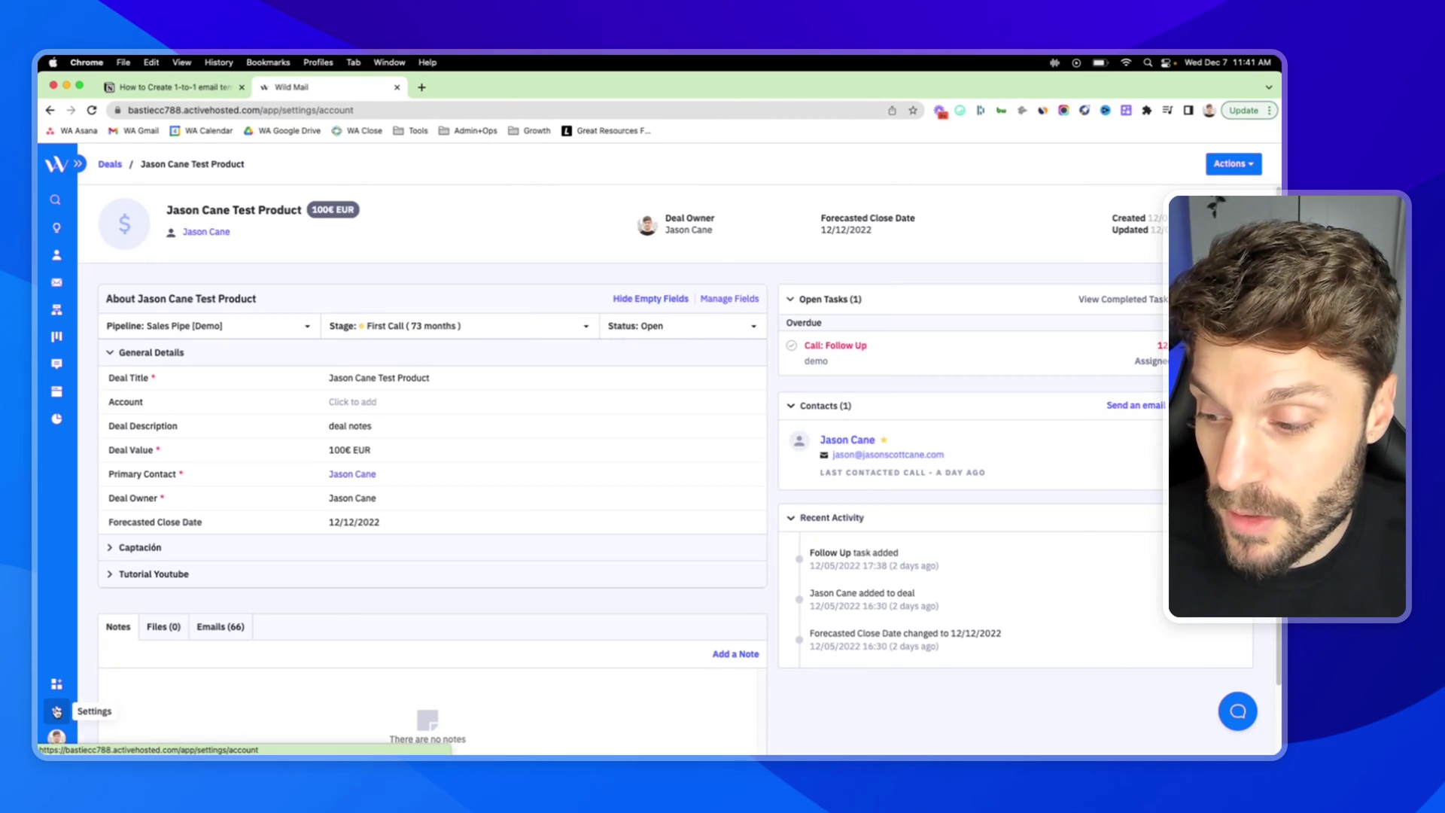
pyautogui.click(78, 163)
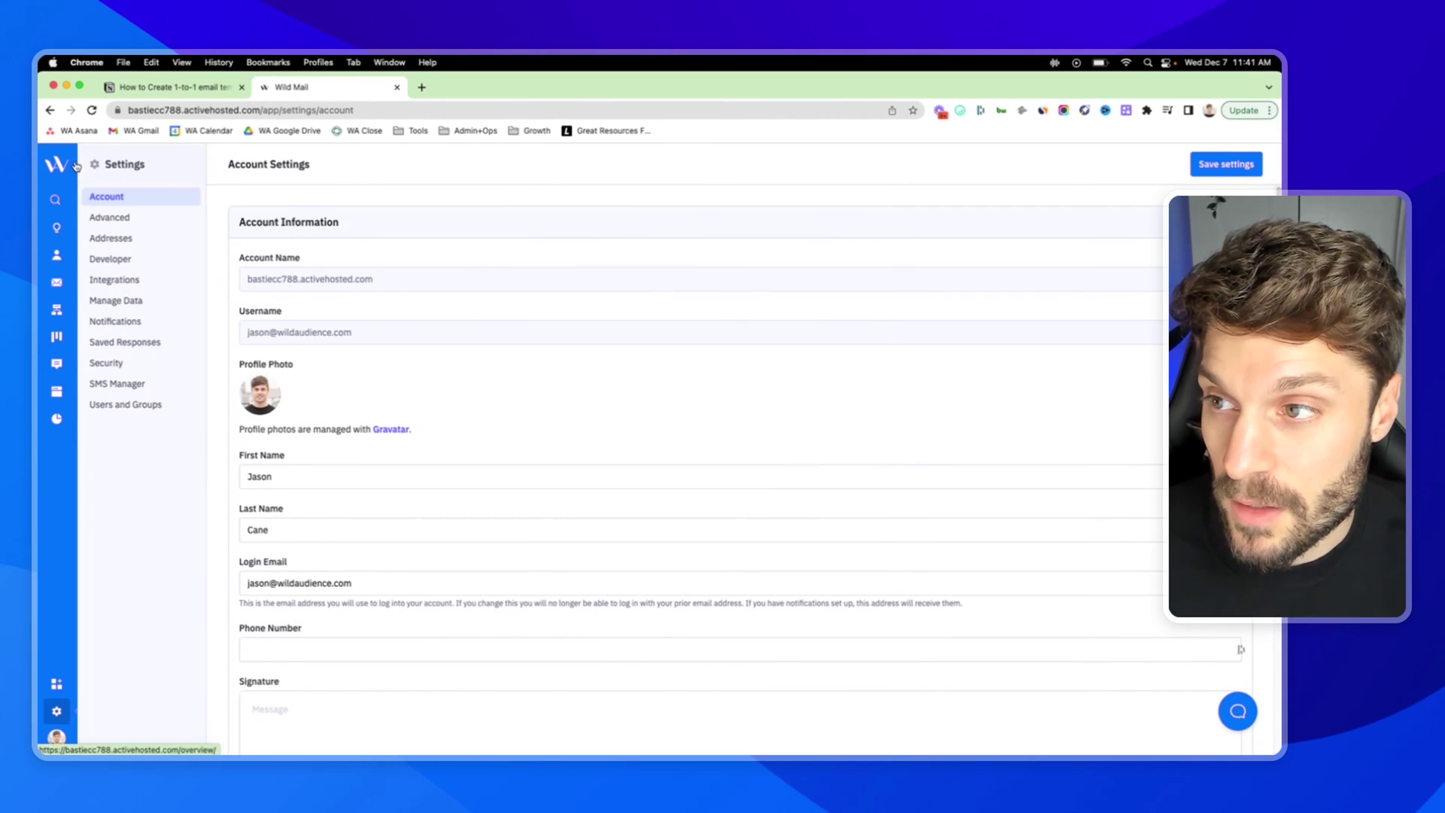
pyautogui.click(138, 344)
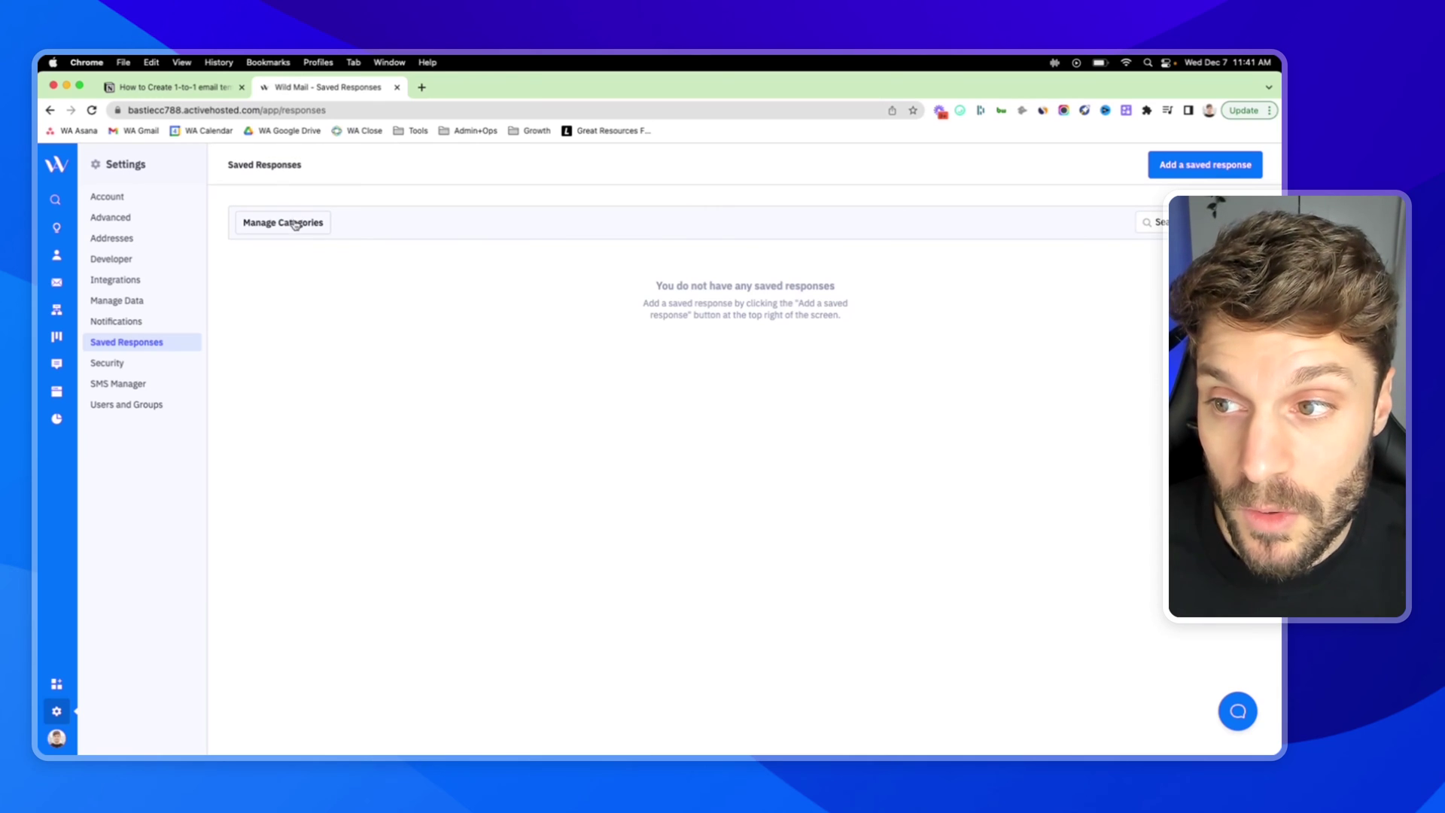
# - Add a 'Sales Team' saved-response category through Manage Categories
pyautogui.click(293, 223)
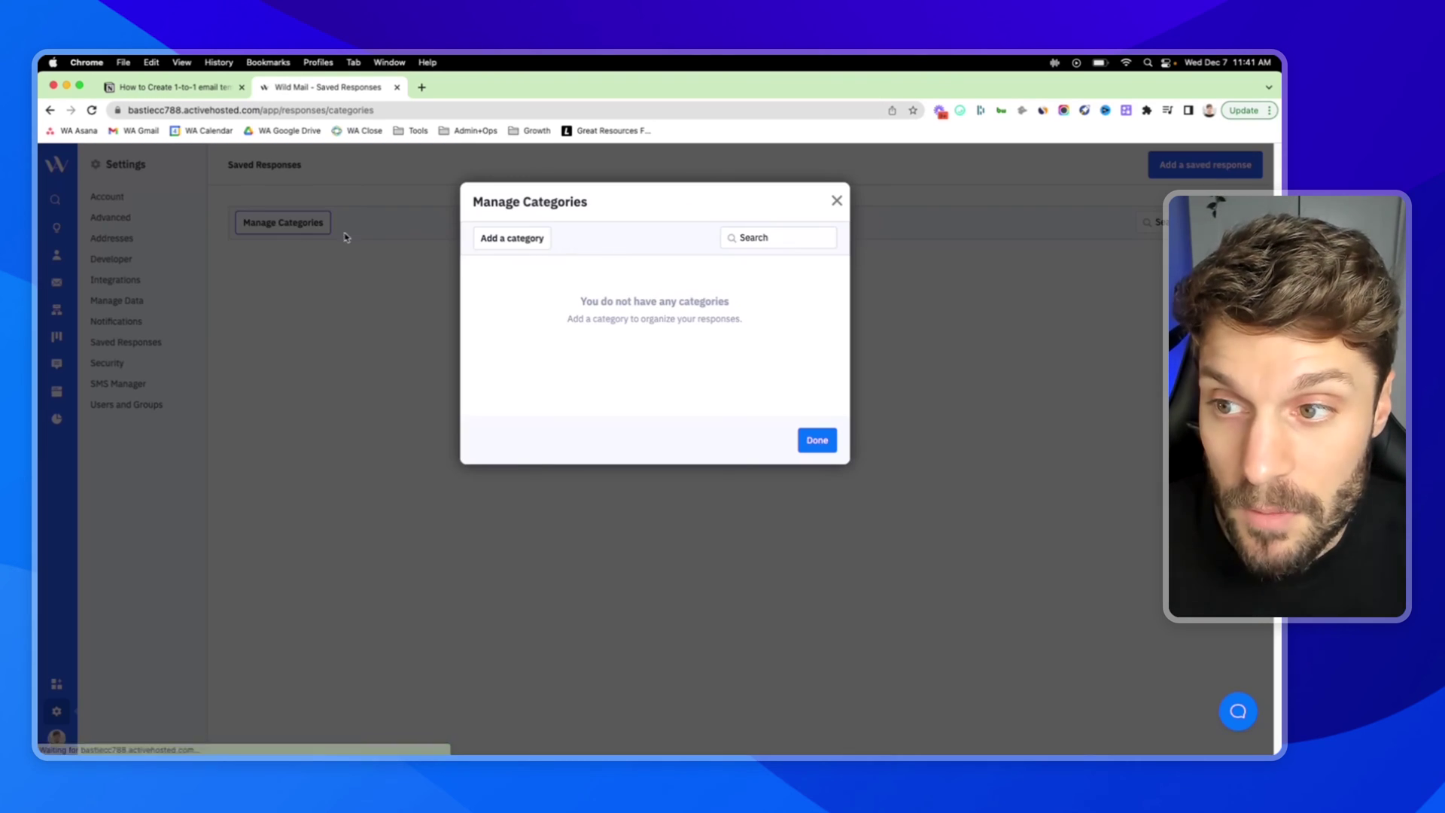
pyautogui.click(517, 239)
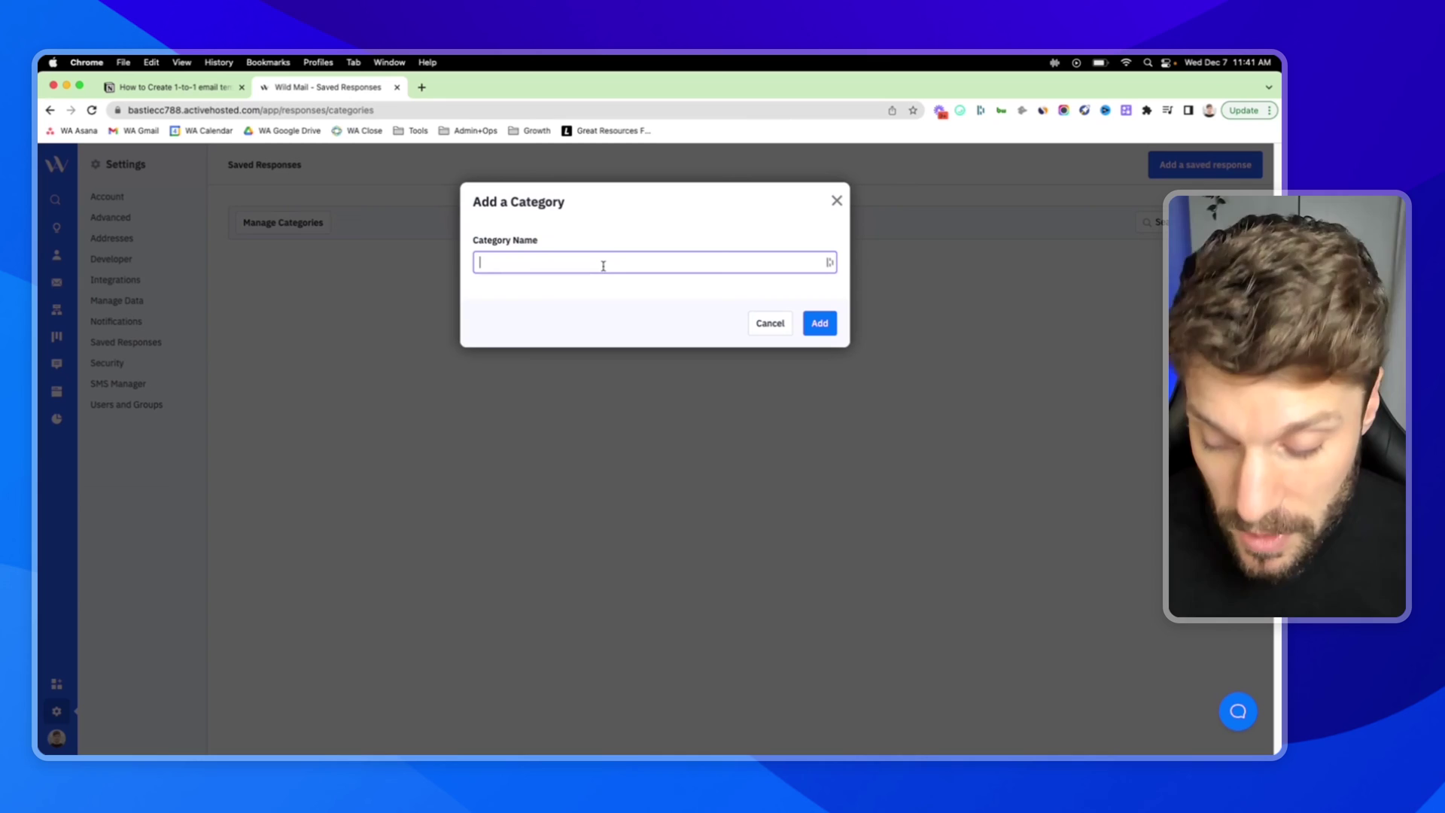
pyautogui.write('Sales Tea')
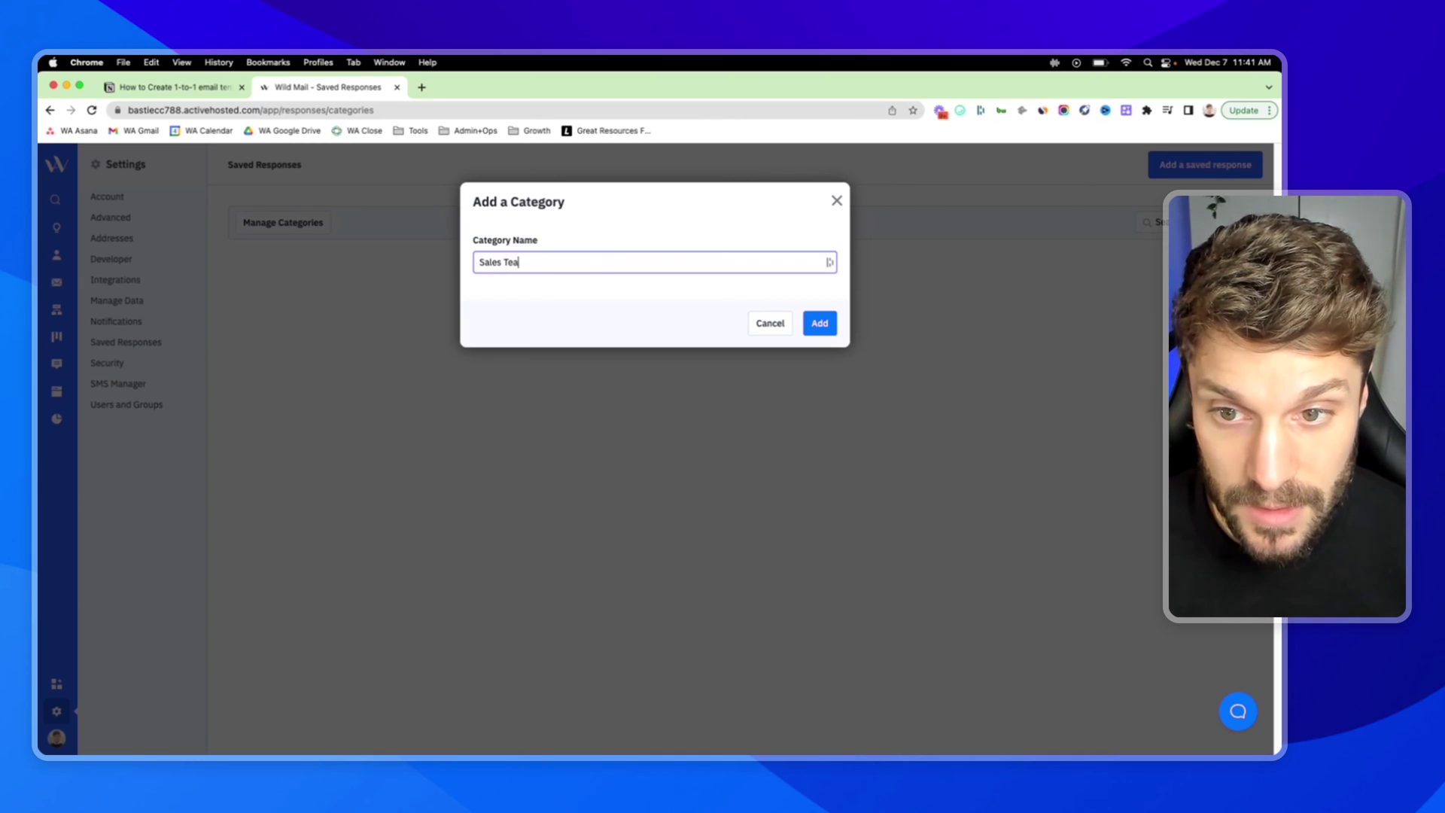
pyautogui.write('m')
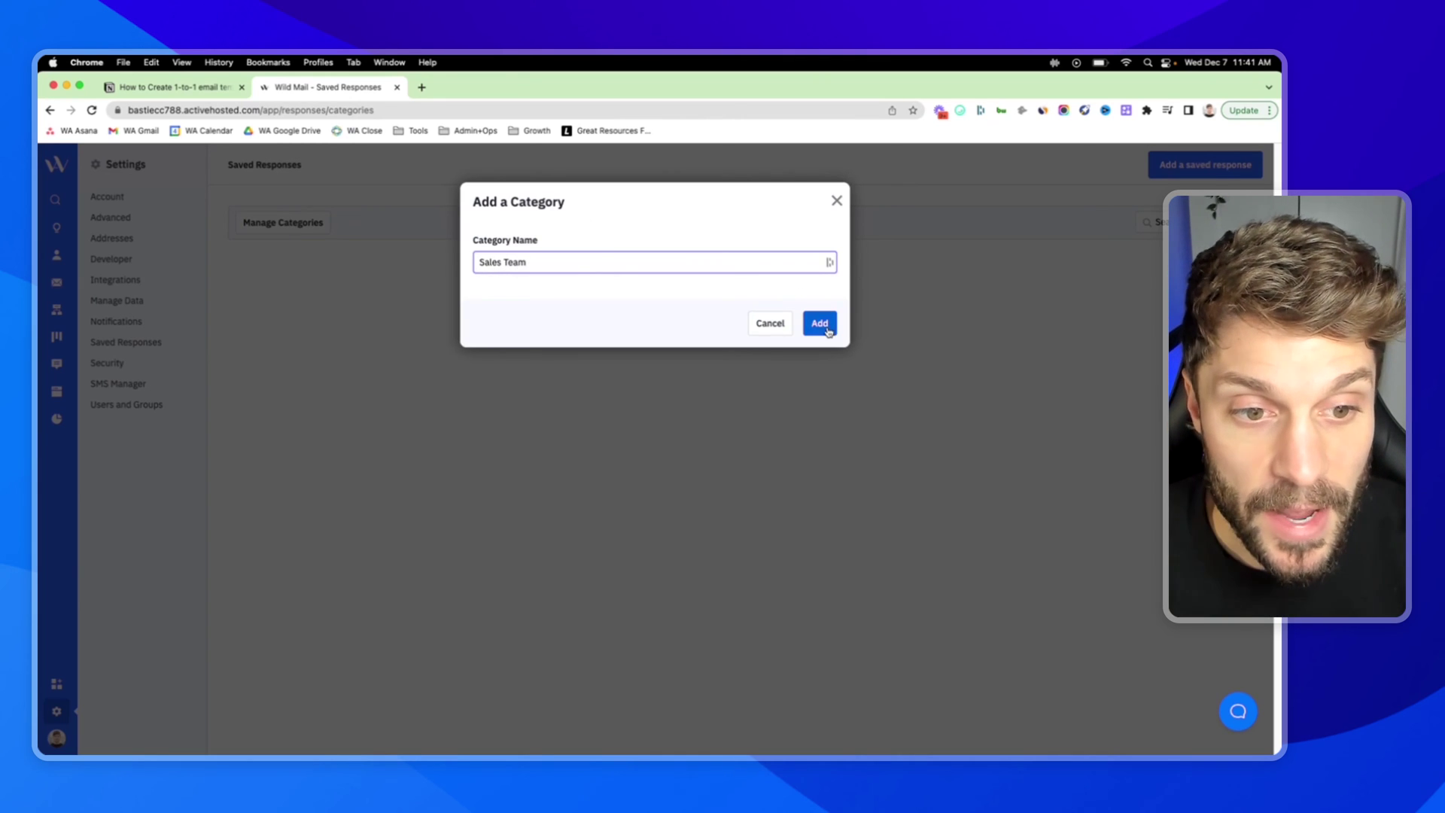
pyautogui.click(820, 323)
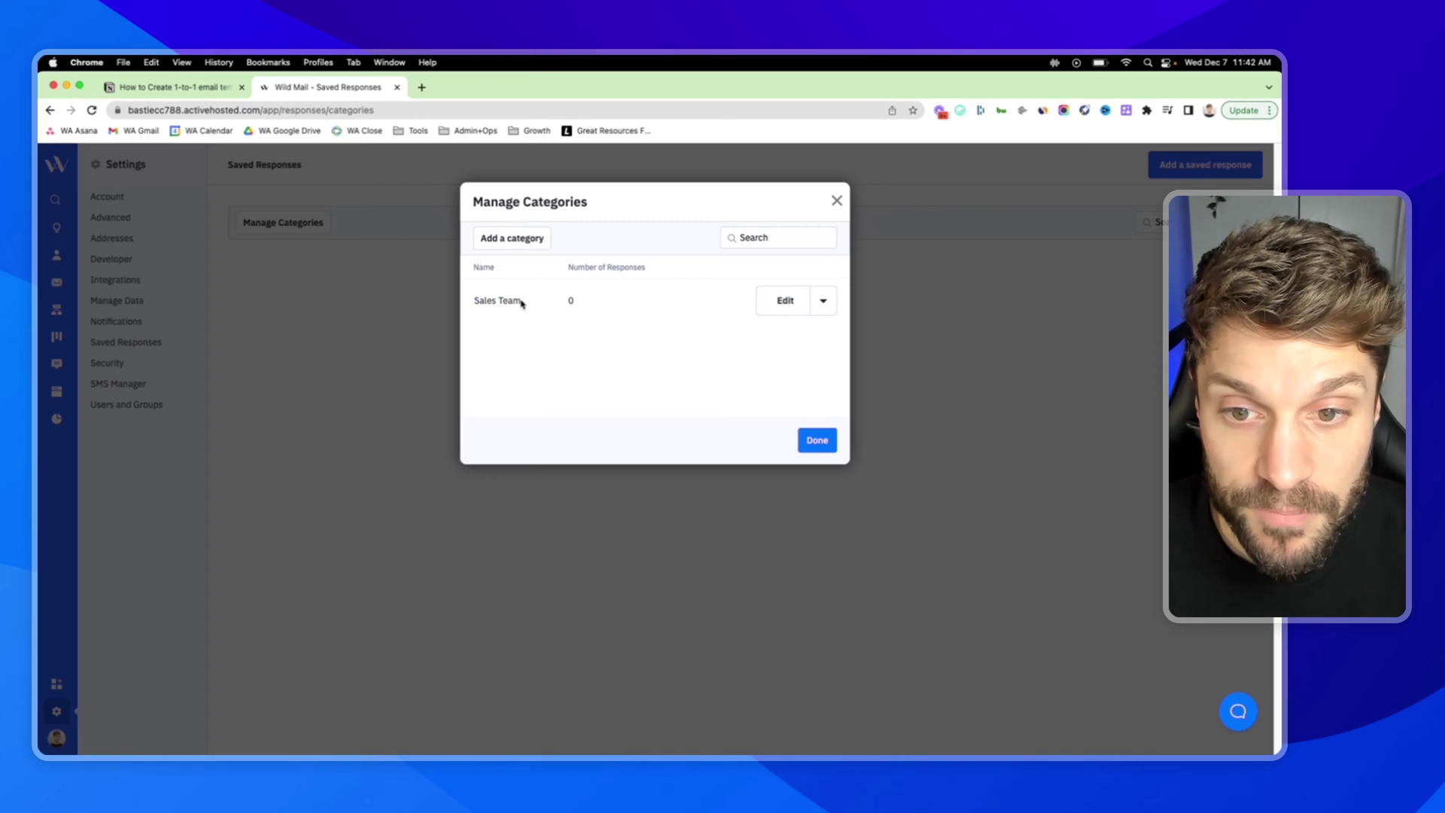
pyautogui.click(823, 301)
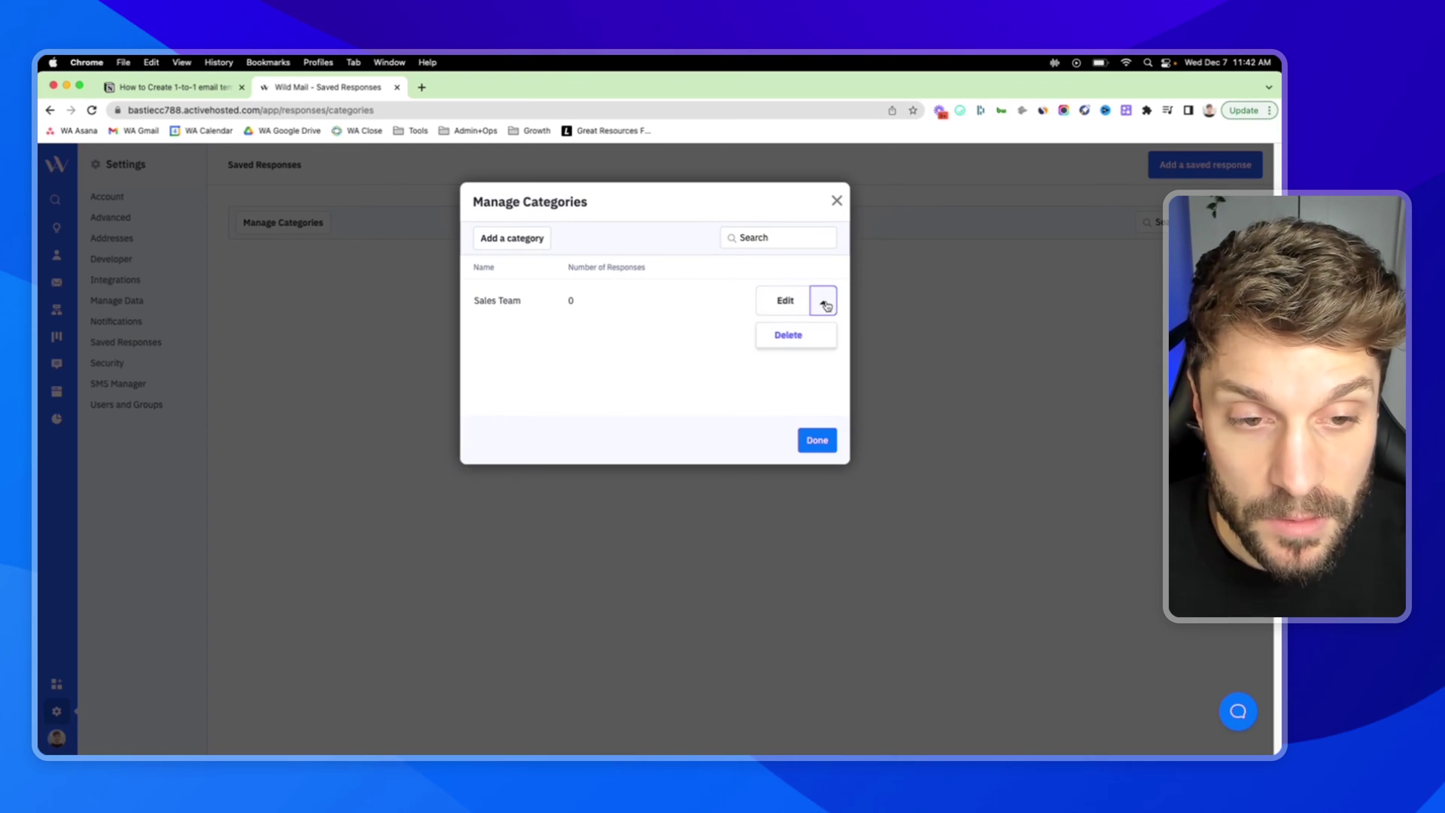
pyautogui.click(671, 323)
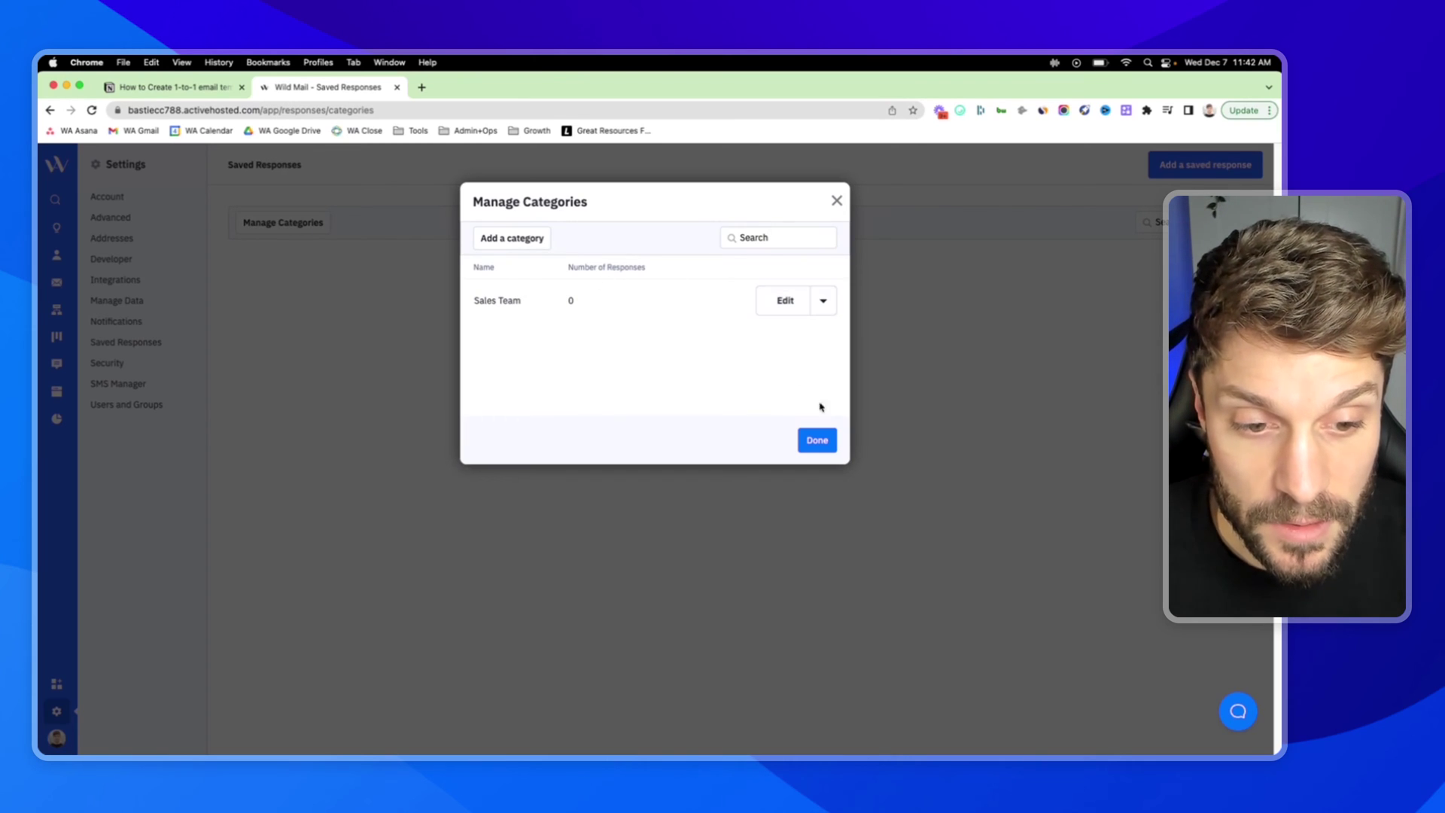
pyautogui.click(815, 446)
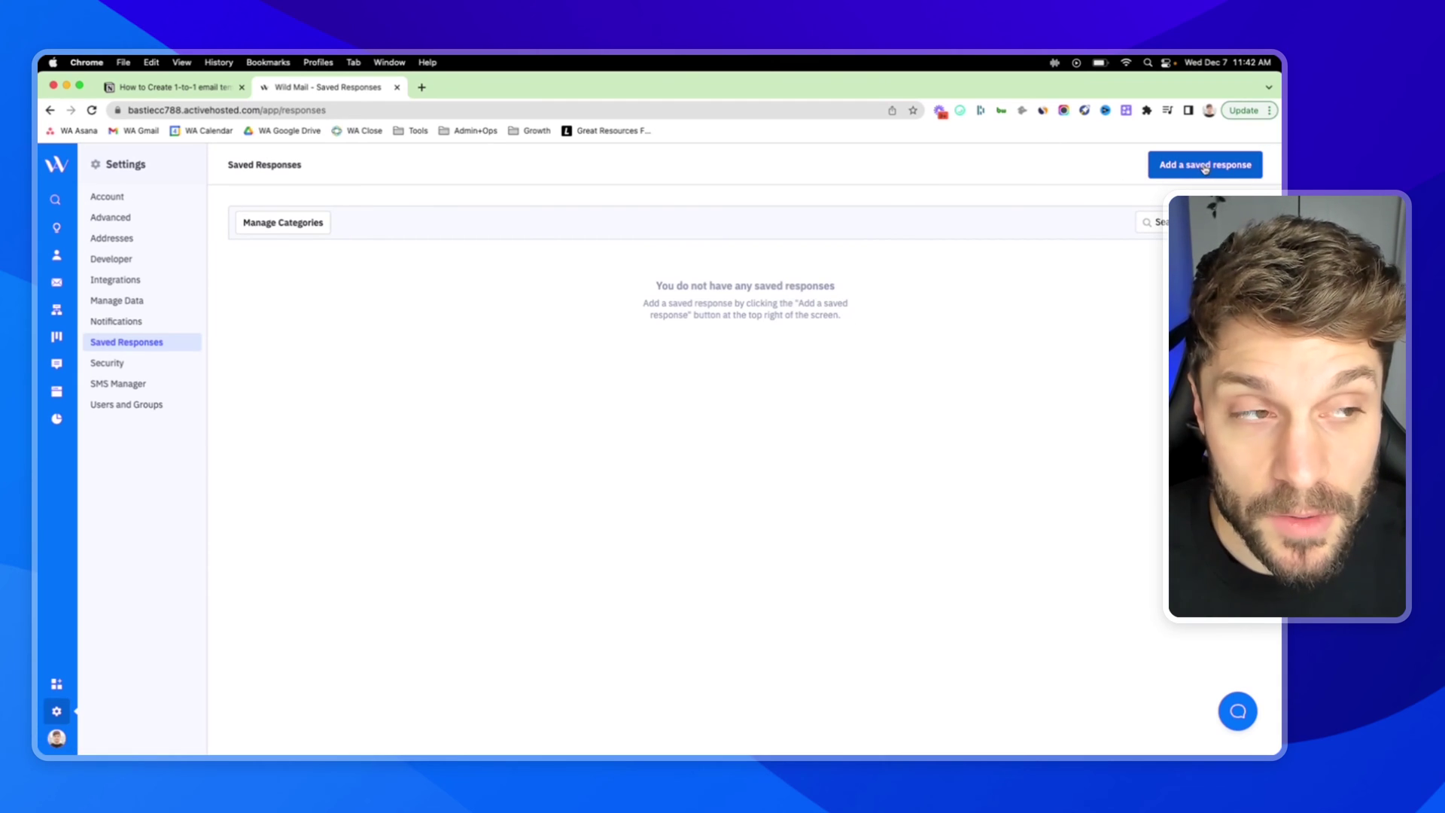
# - Create a new saved response named 'Books a Call' in the Sales Team category
pyautogui.click(1205, 165)
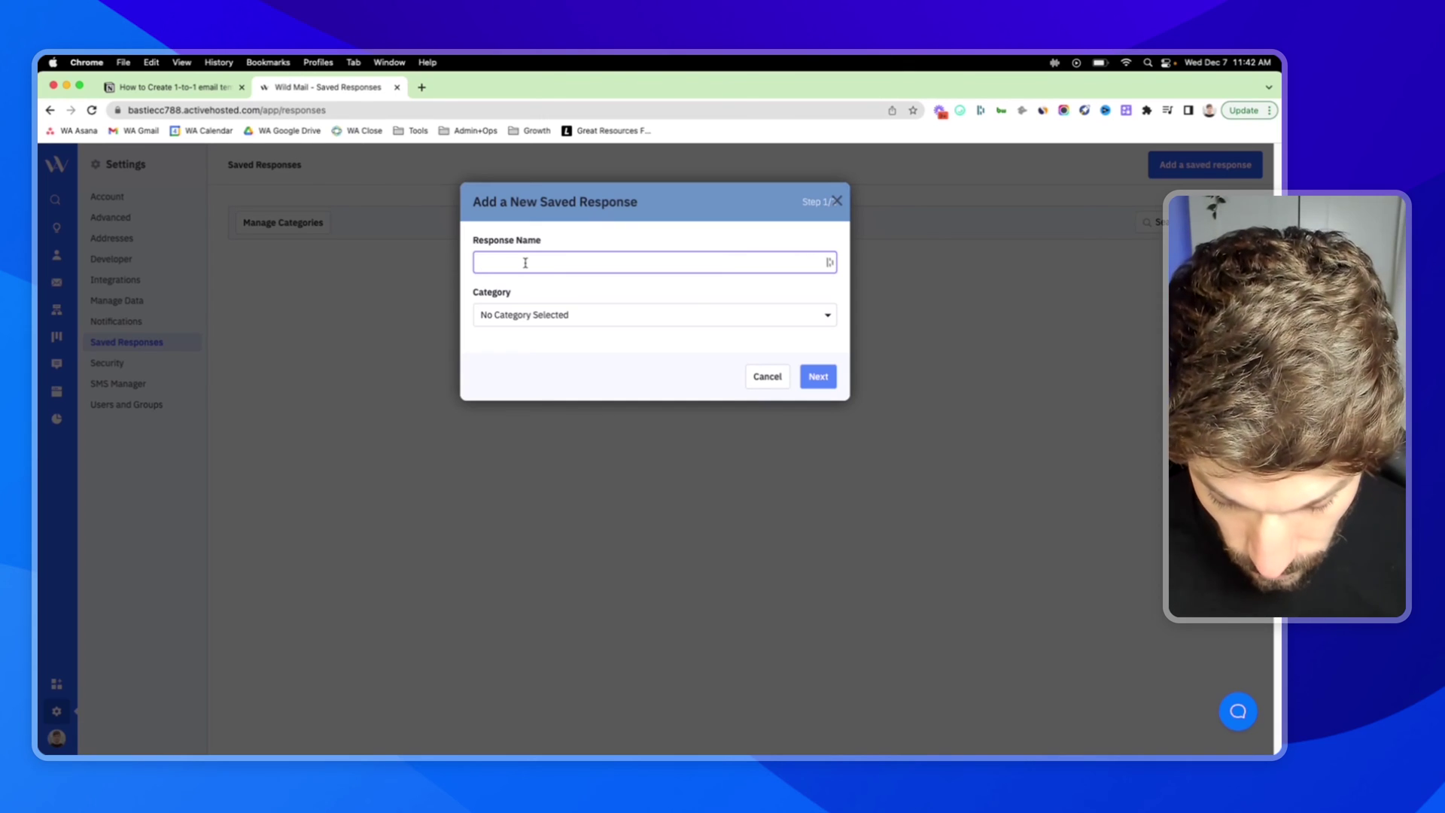
pyautogui.write('B')
pyautogui.press('BackSpace')
pyautogui.write('Books ')
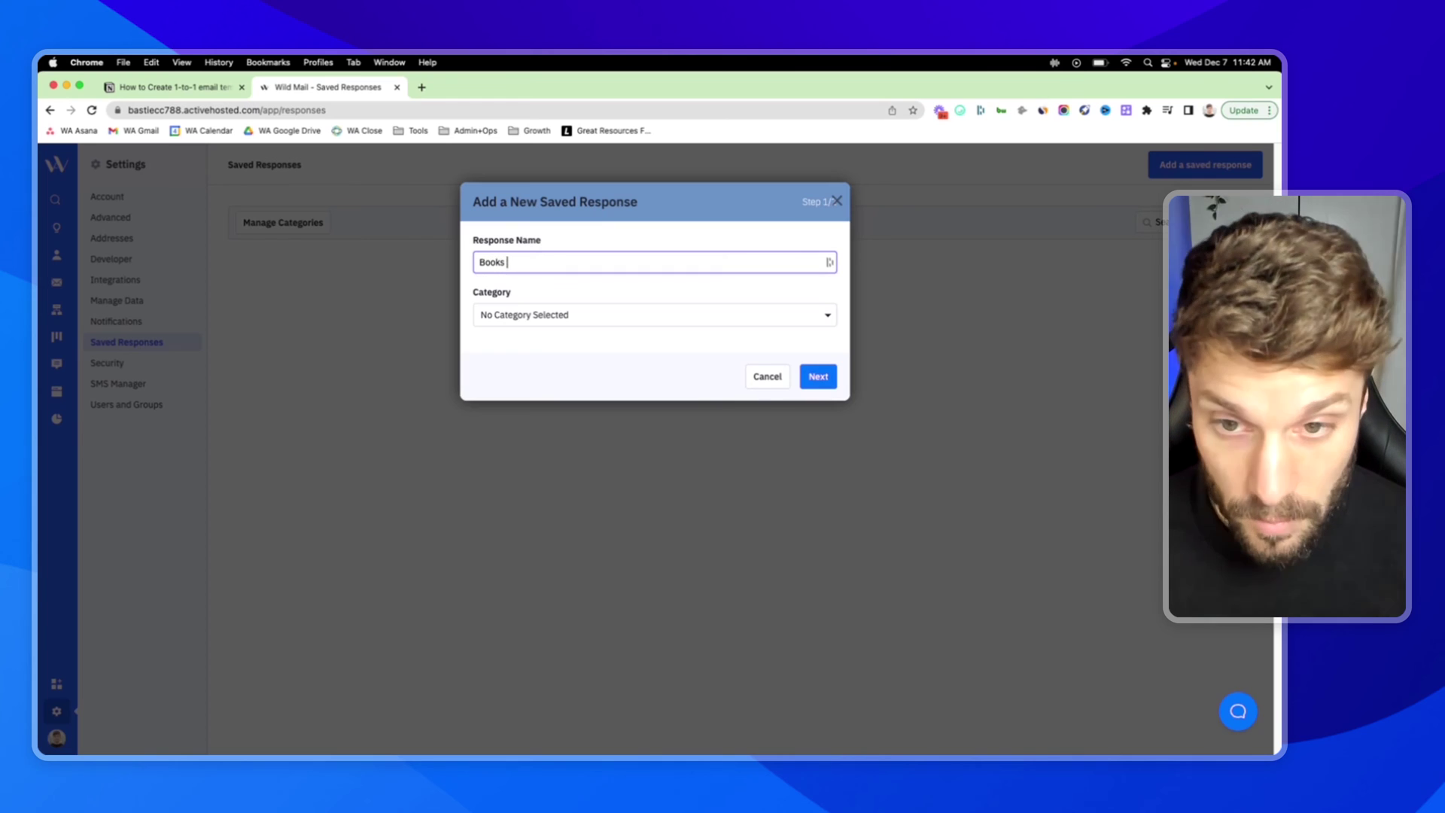
pyautogui.write('a Call')
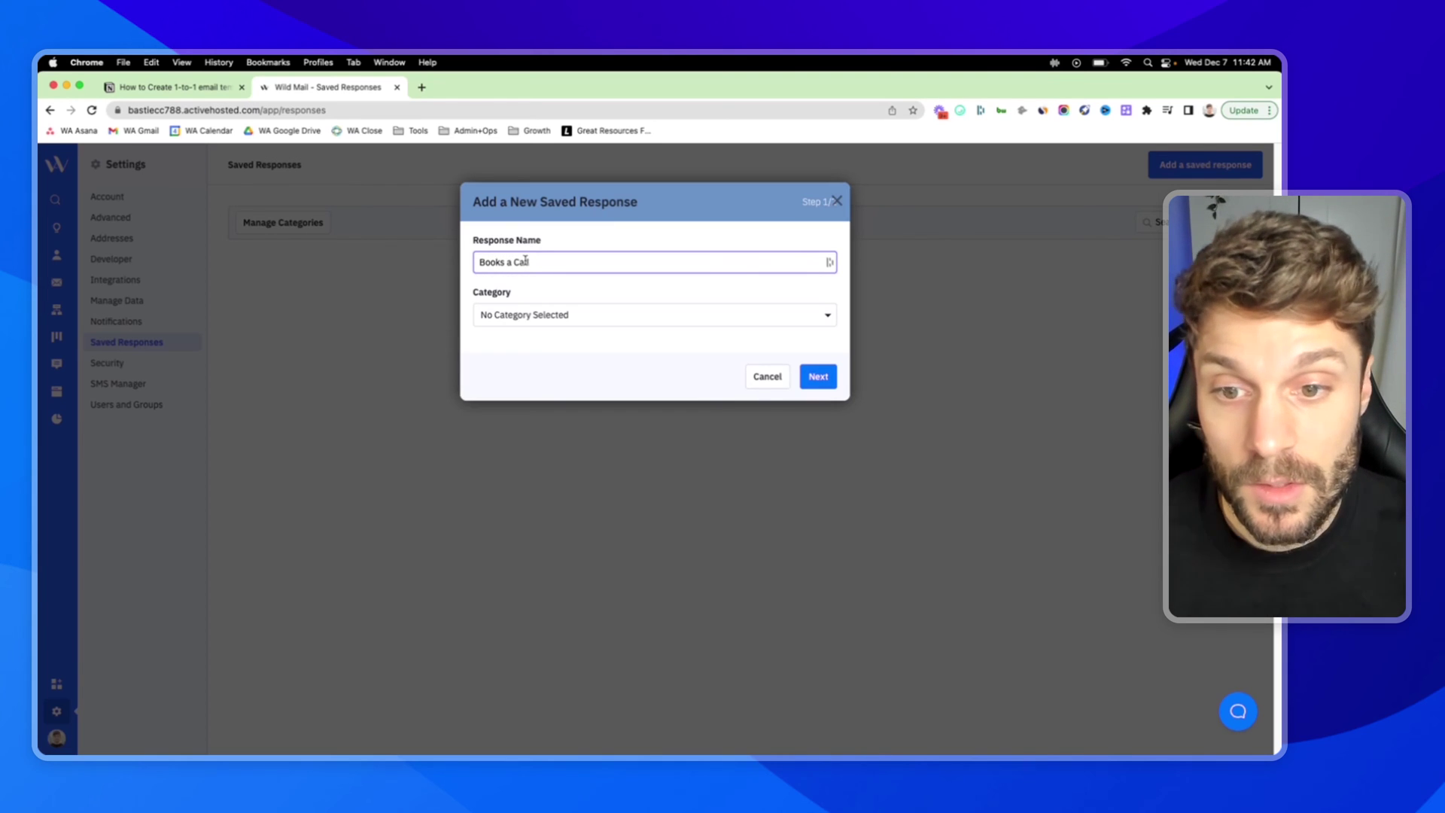
pyautogui.click(828, 317)
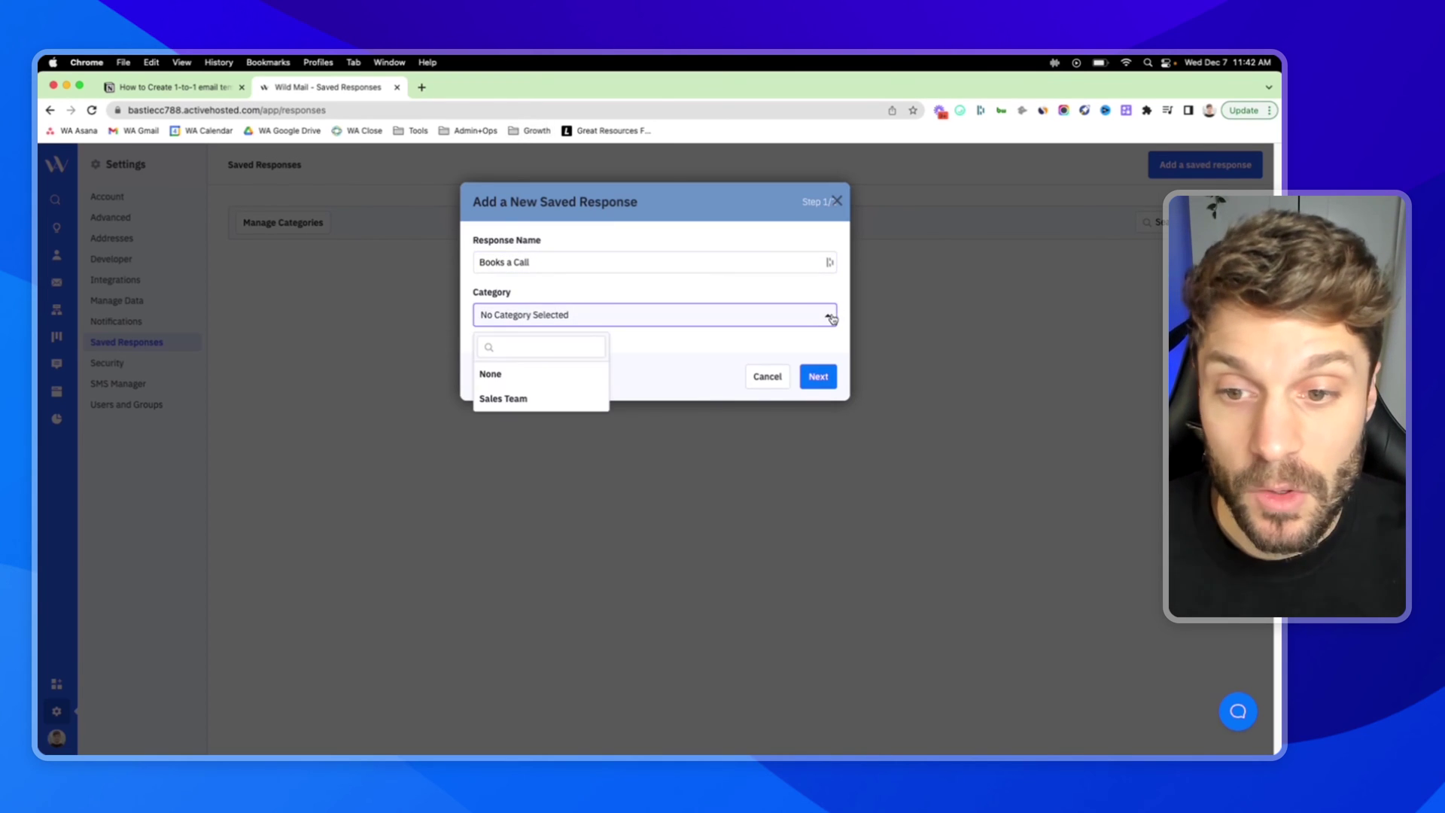
pyautogui.click(536, 400)
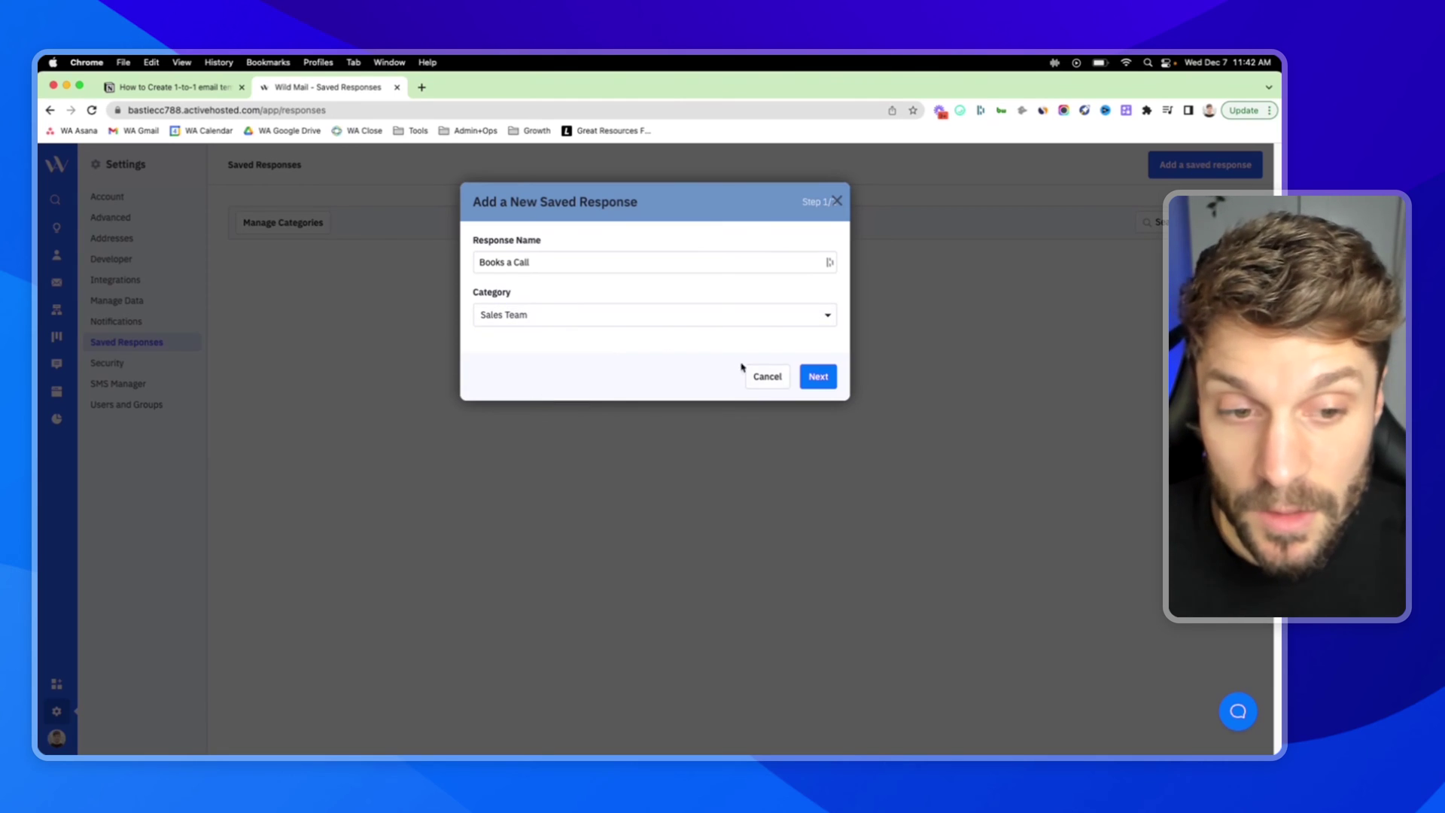
# - Move on to the response's message body and bring up the % personalization list
pyautogui.click(818, 379)
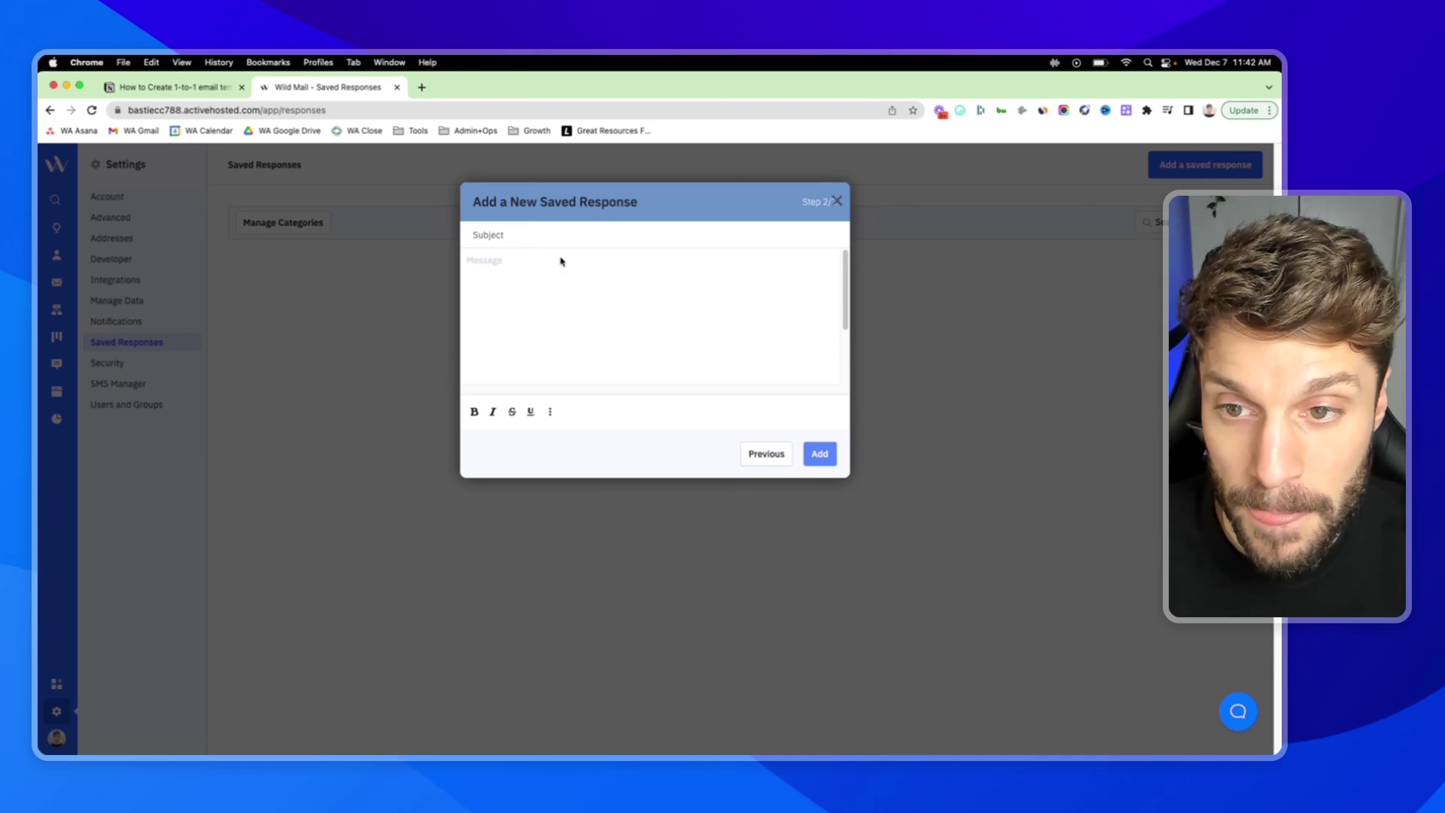
pyautogui.click(507, 238)
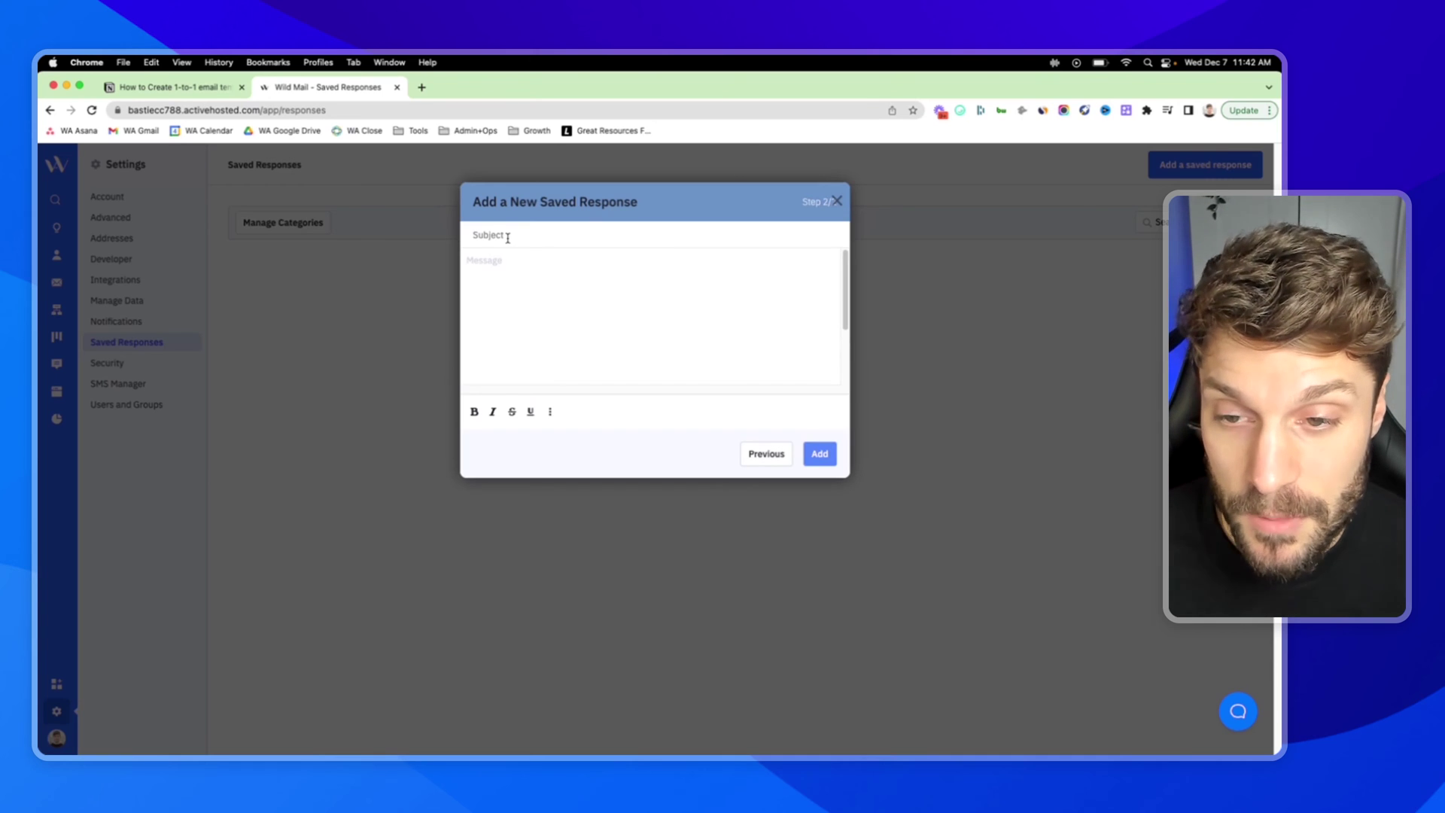
pyautogui.click(502, 268)
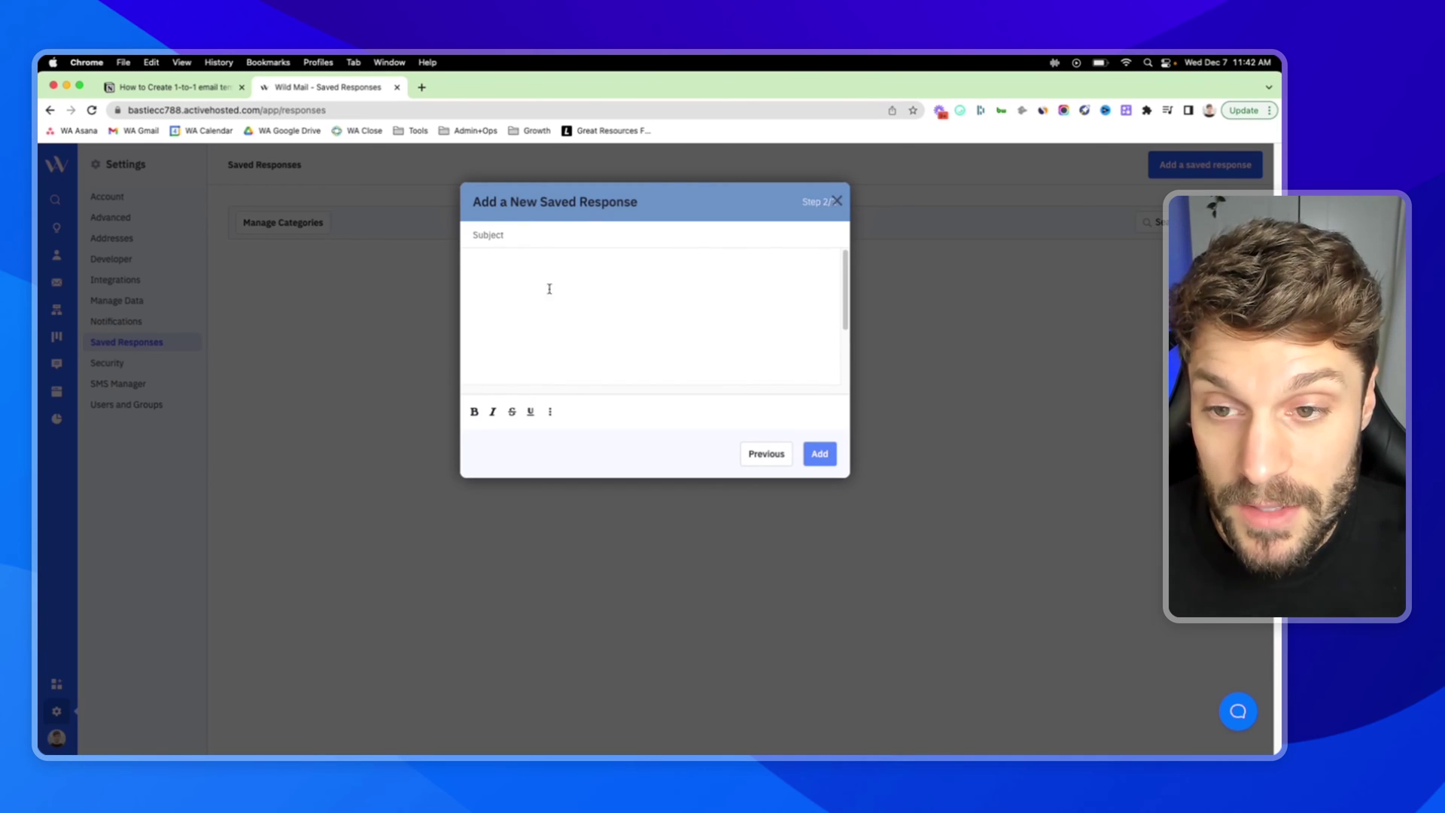
pyautogui.scroll(1, 597, 316)
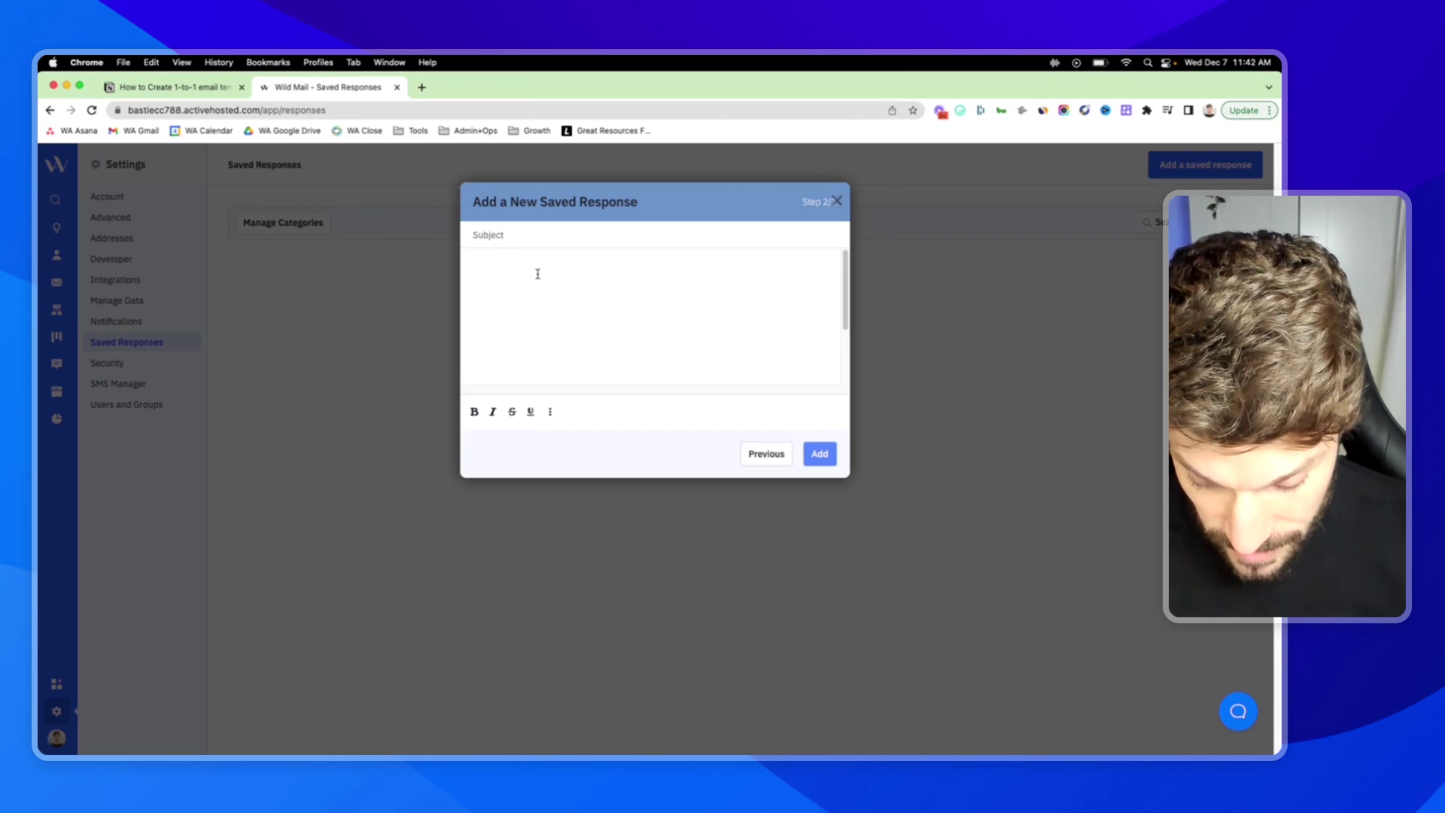
pyautogui.write('%')
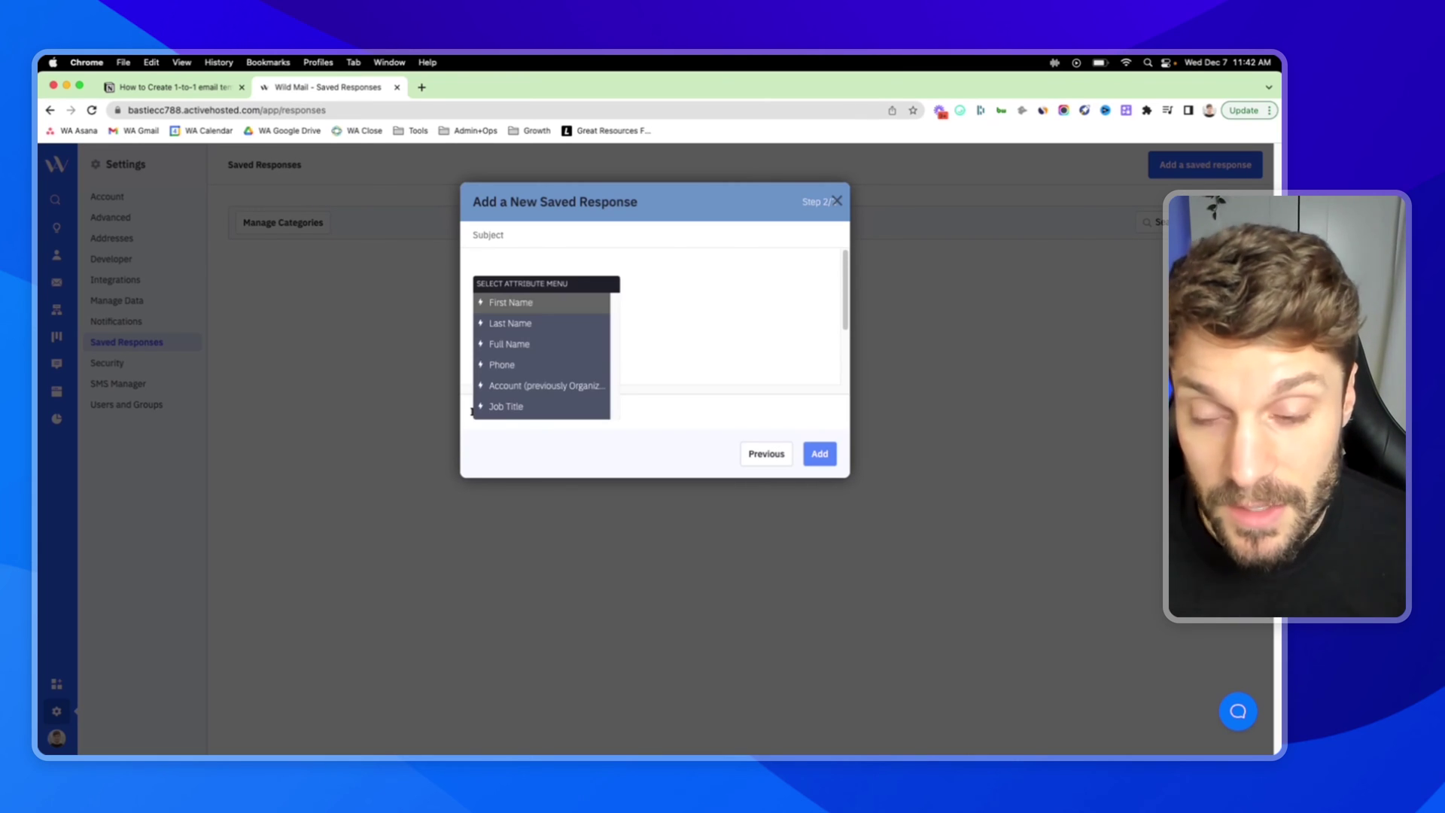
pyautogui.click(497, 258)
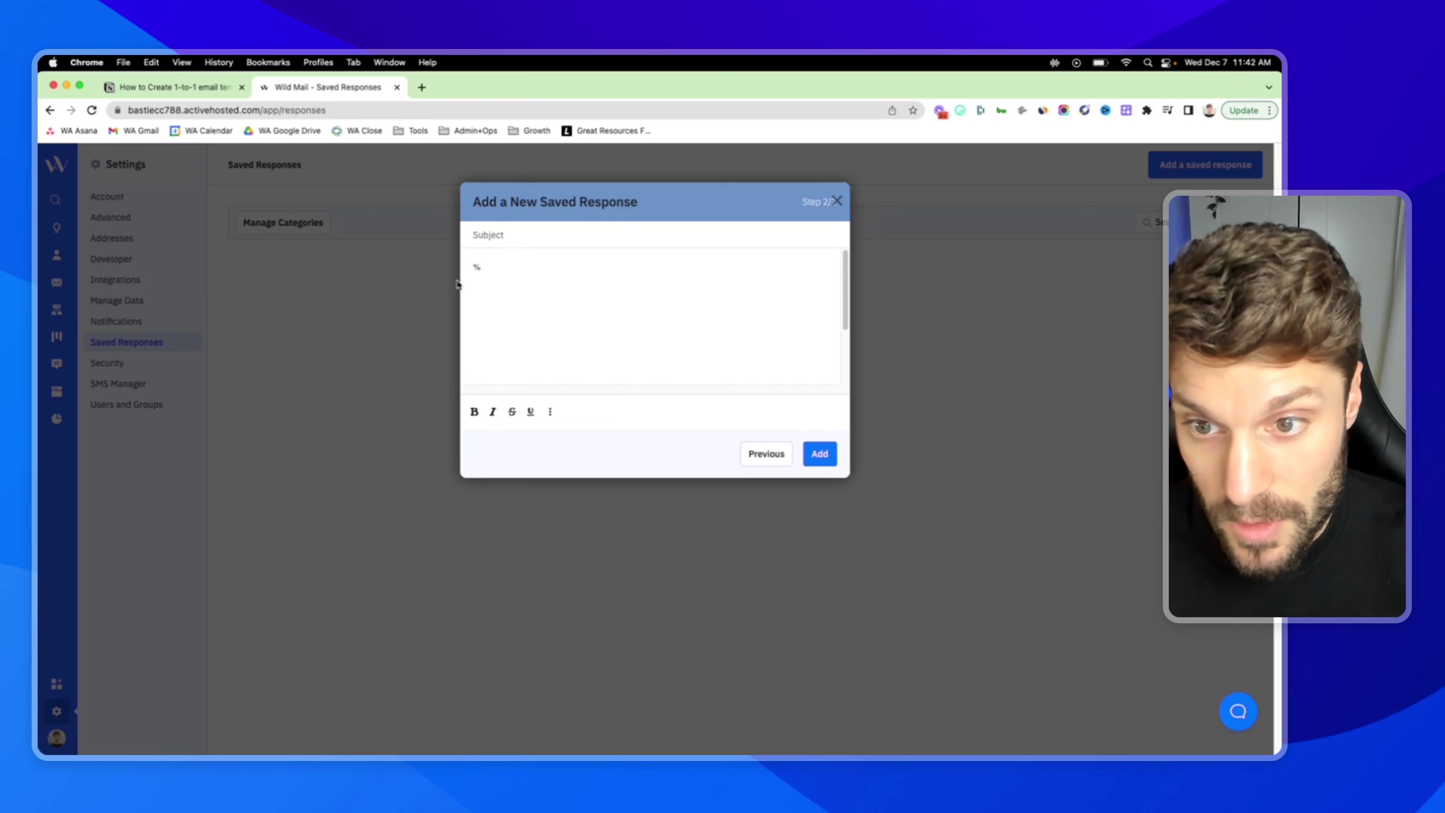
pyautogui.press('BackSpace')
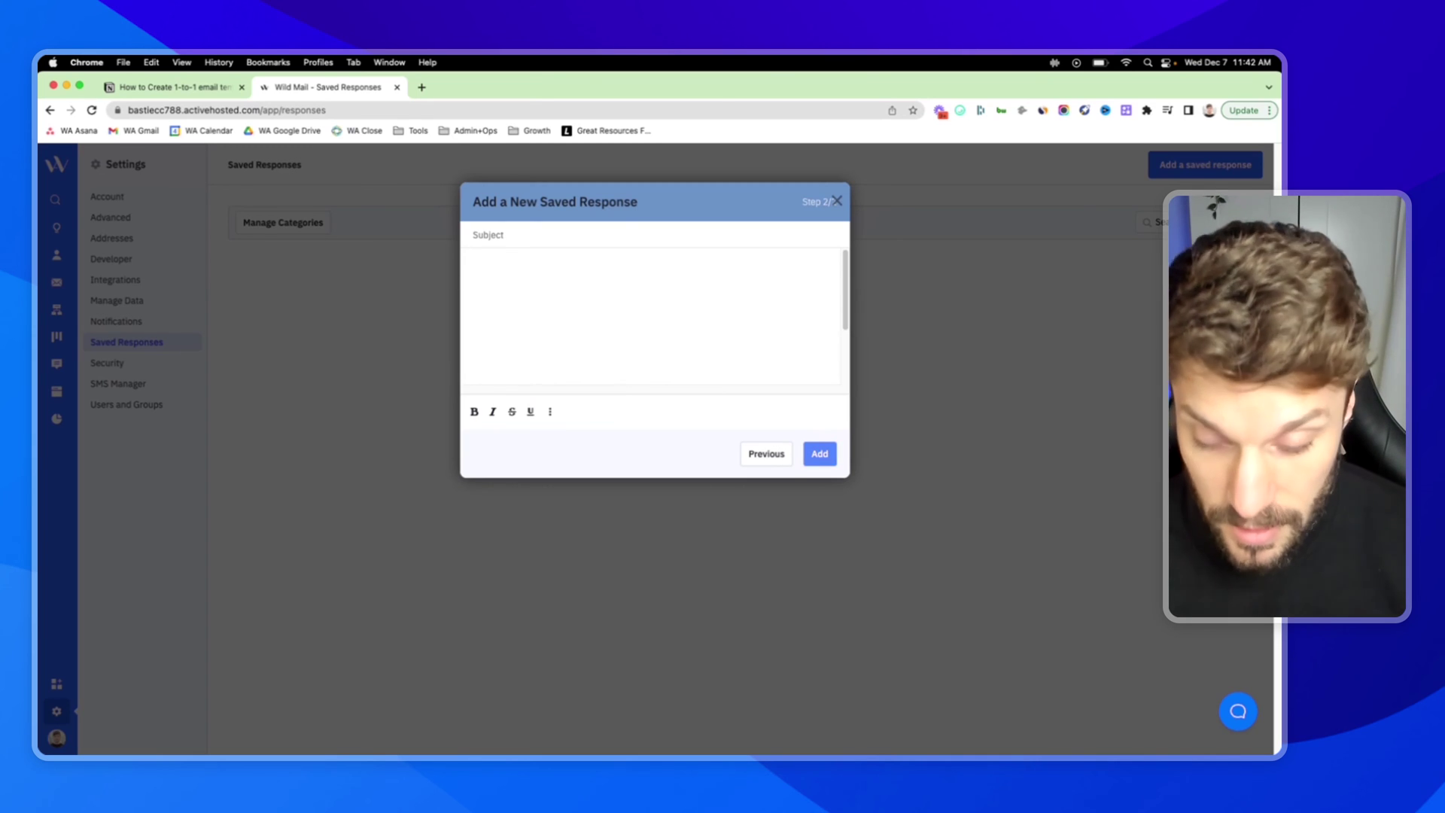
pyautogui.write('%')
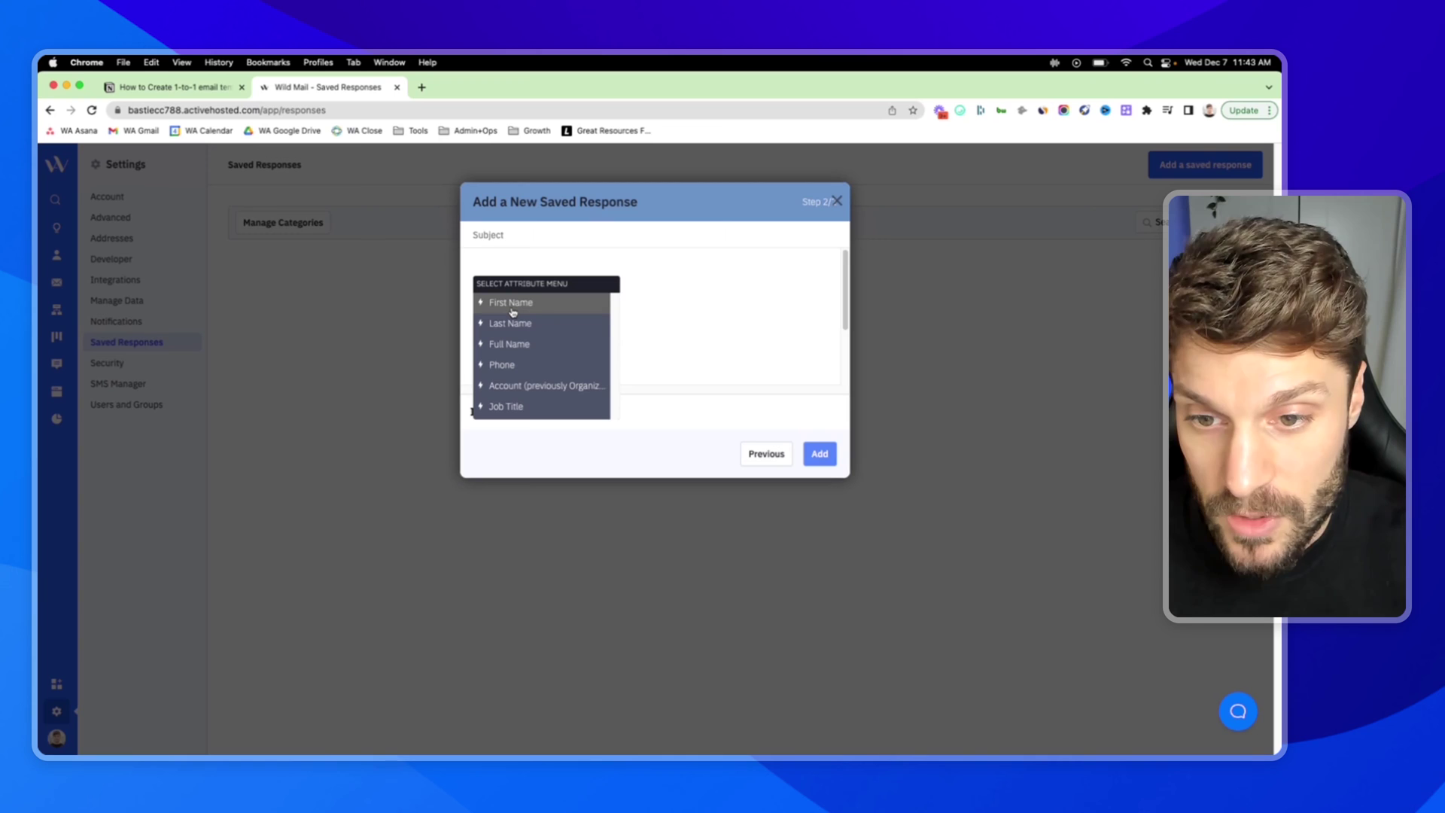
pyautogui.scroll(-5, 527, 346)
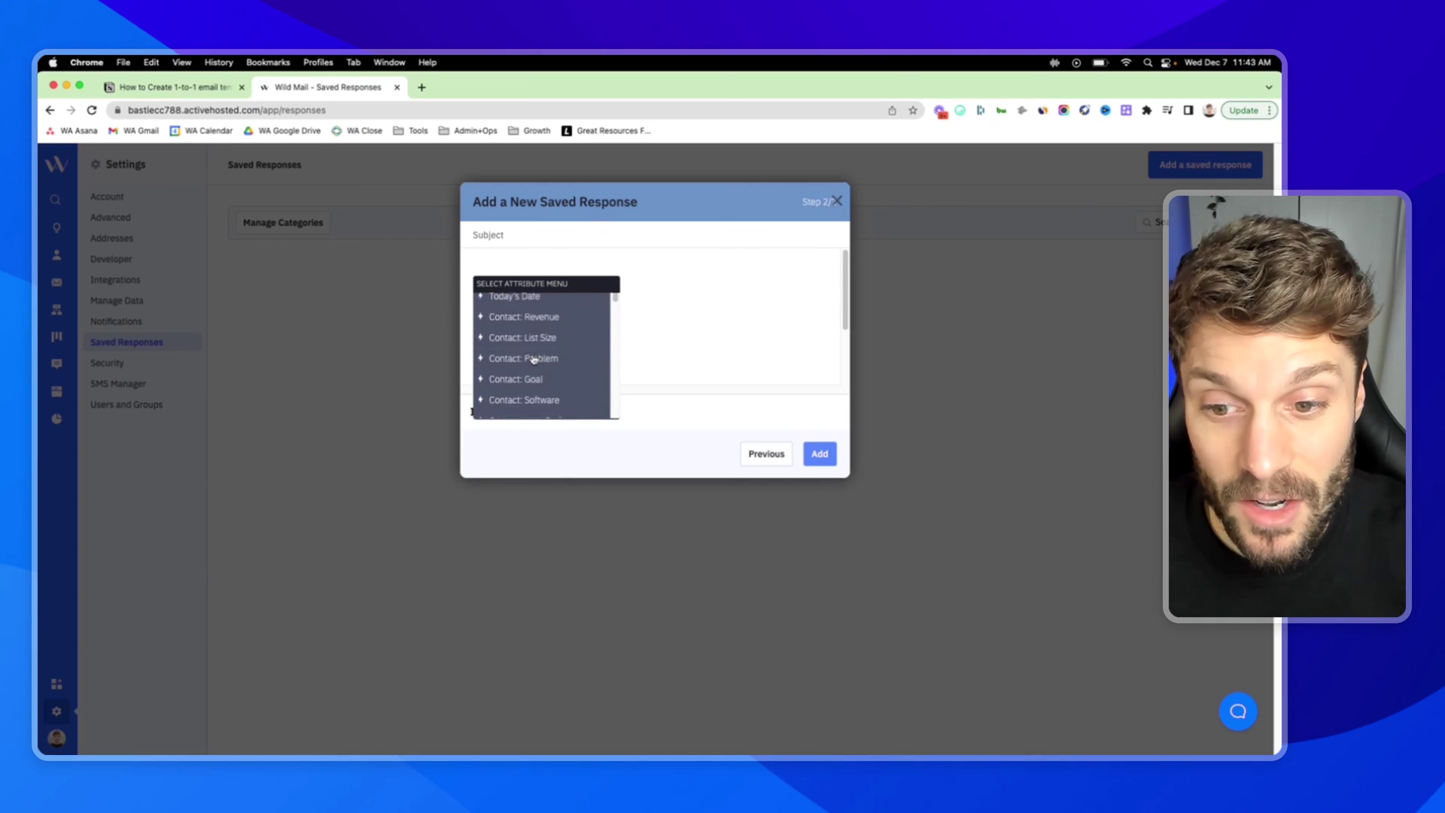
pyautogui.scroll(5, 534, 359)
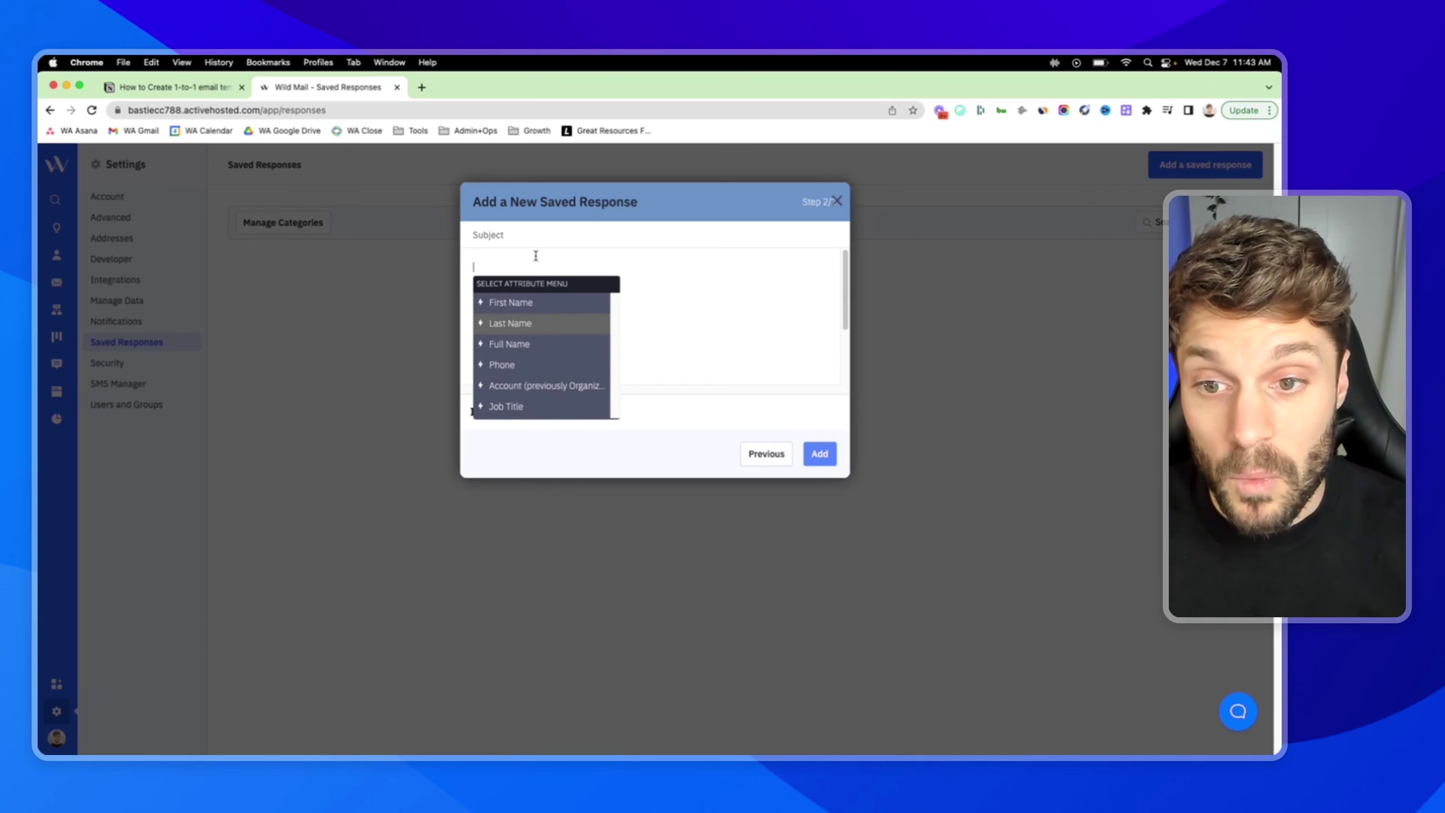
# - Insert the First Name tag and a comma, add COPY on a new line, and save
pyautogui.click(541, 304)
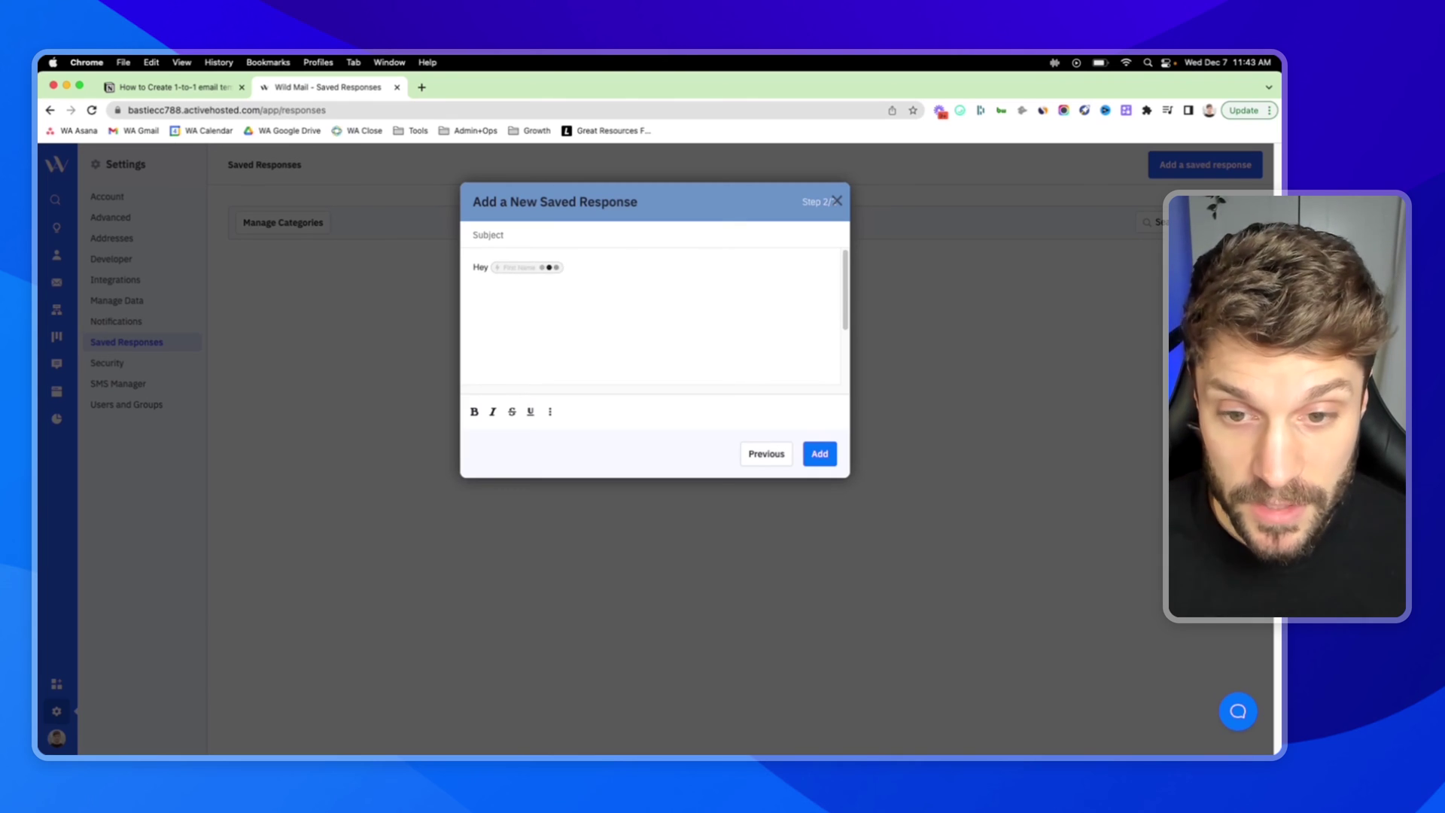
pyautogui.write(',')
pyautogui.press('Return')
pyautogui.press('Return')
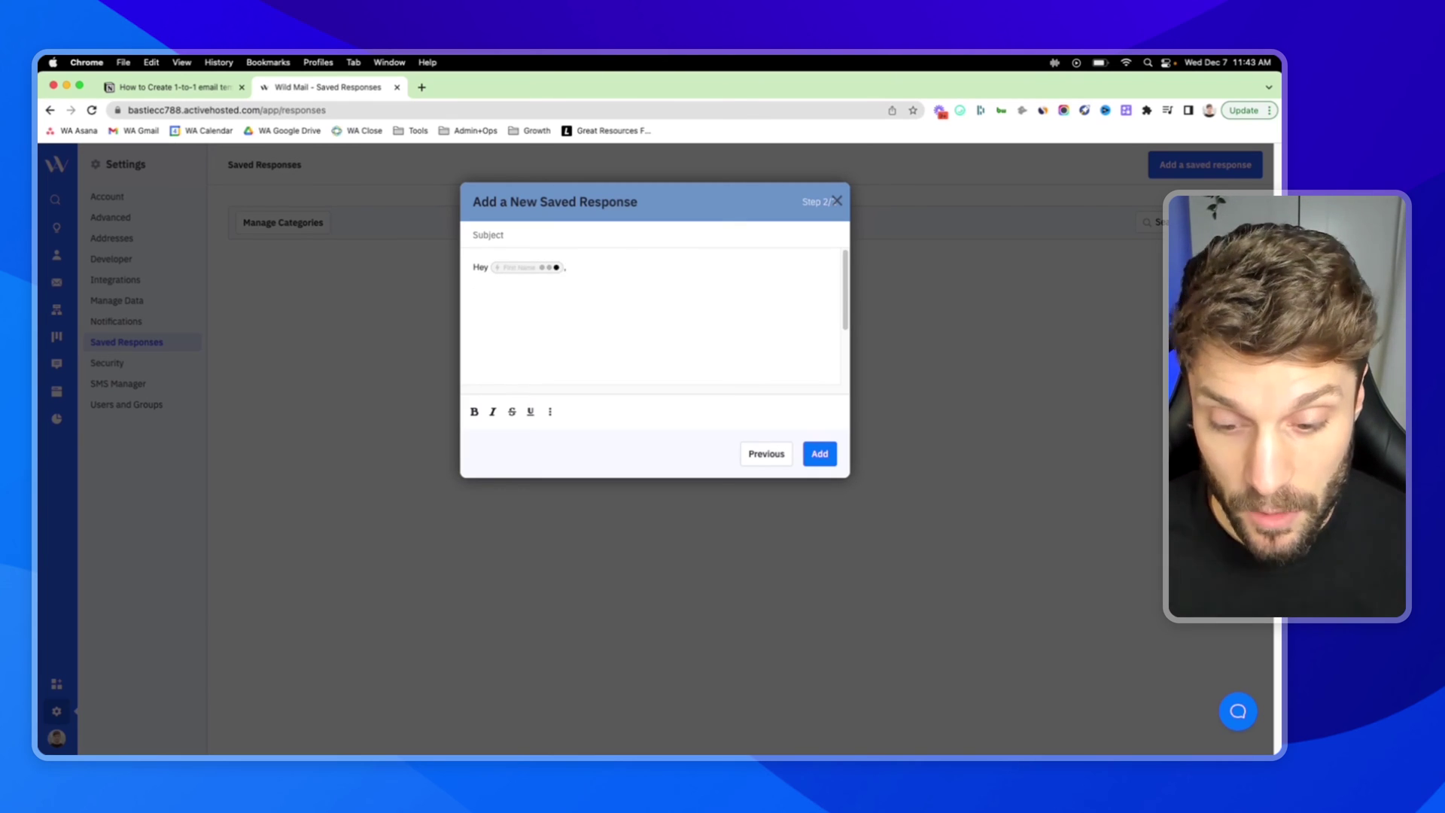
pyautogui.write('COPY')
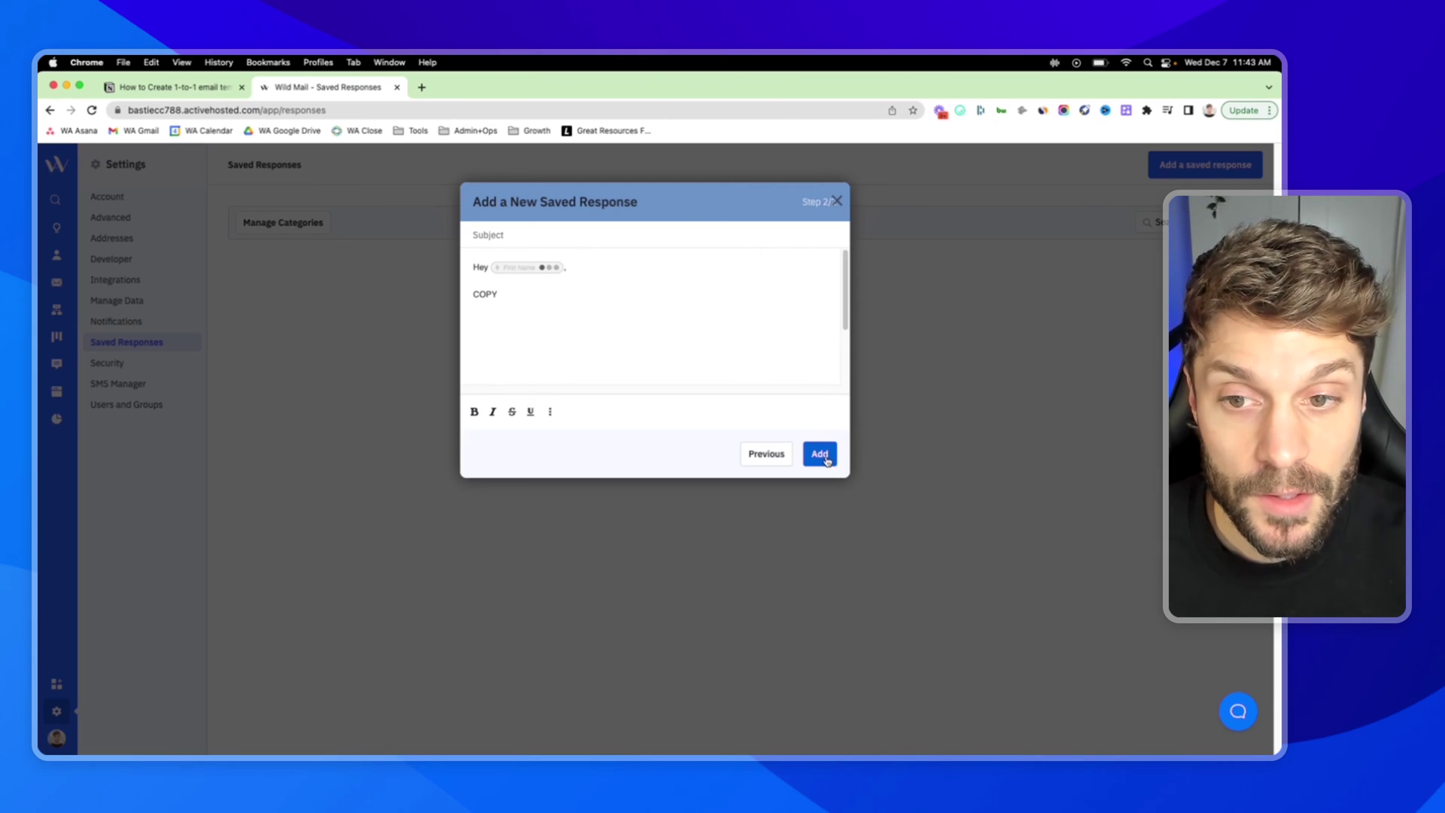
pyautogui.click(820, 454)
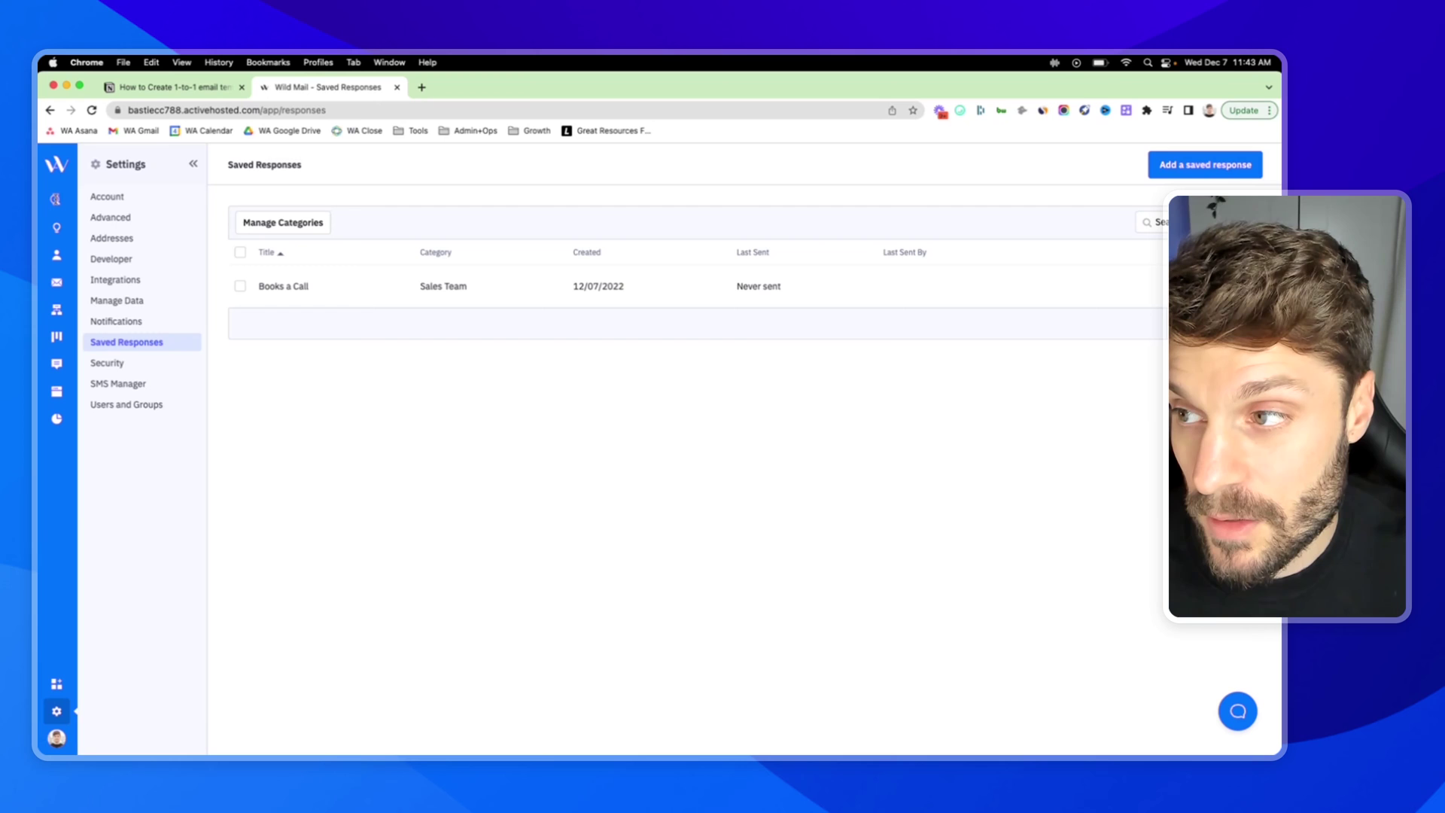
# - Search the account for the contact by name and open their contact record
pyautogui.click(55, 199)
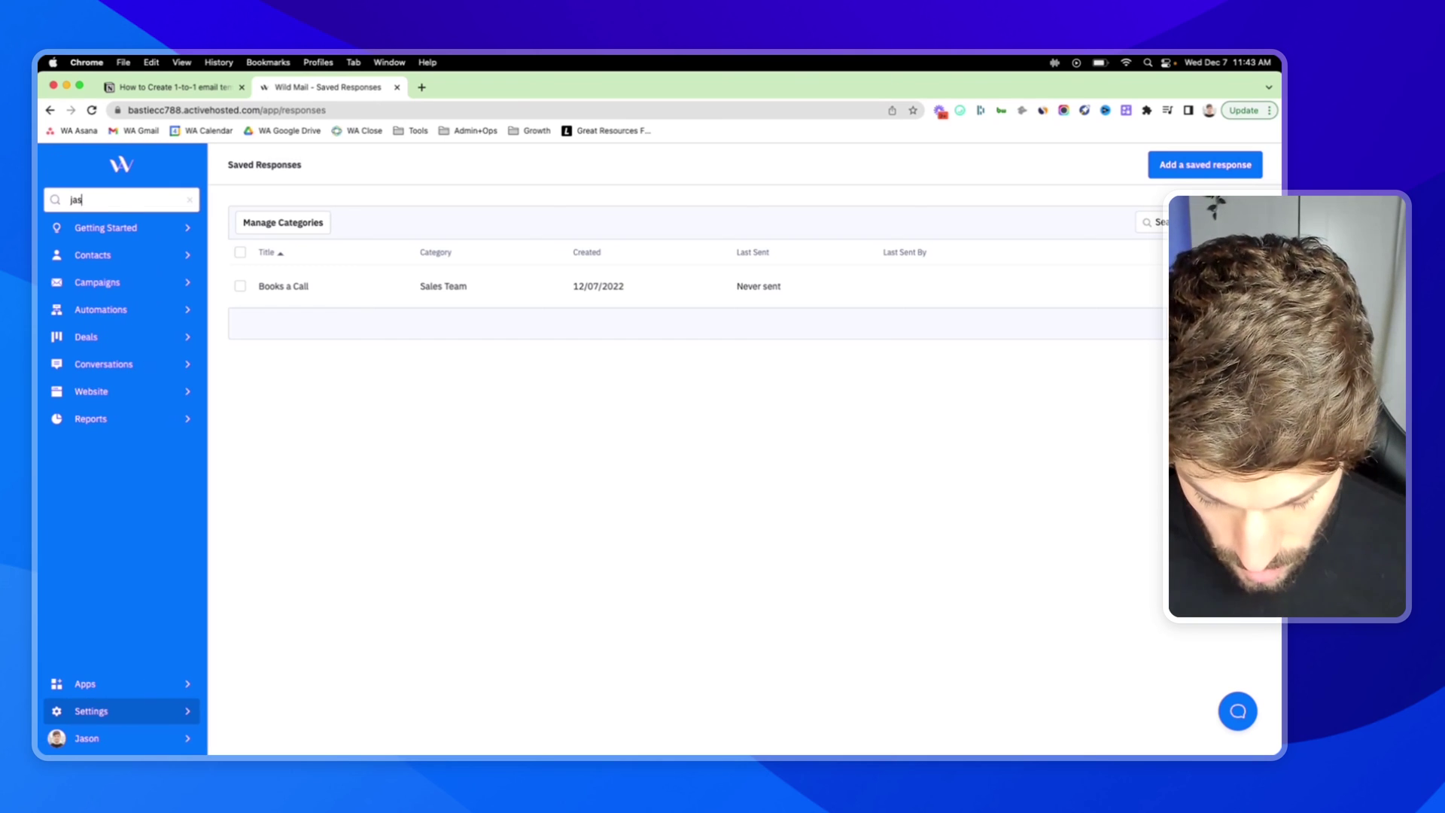
pyautogui.press('Return')
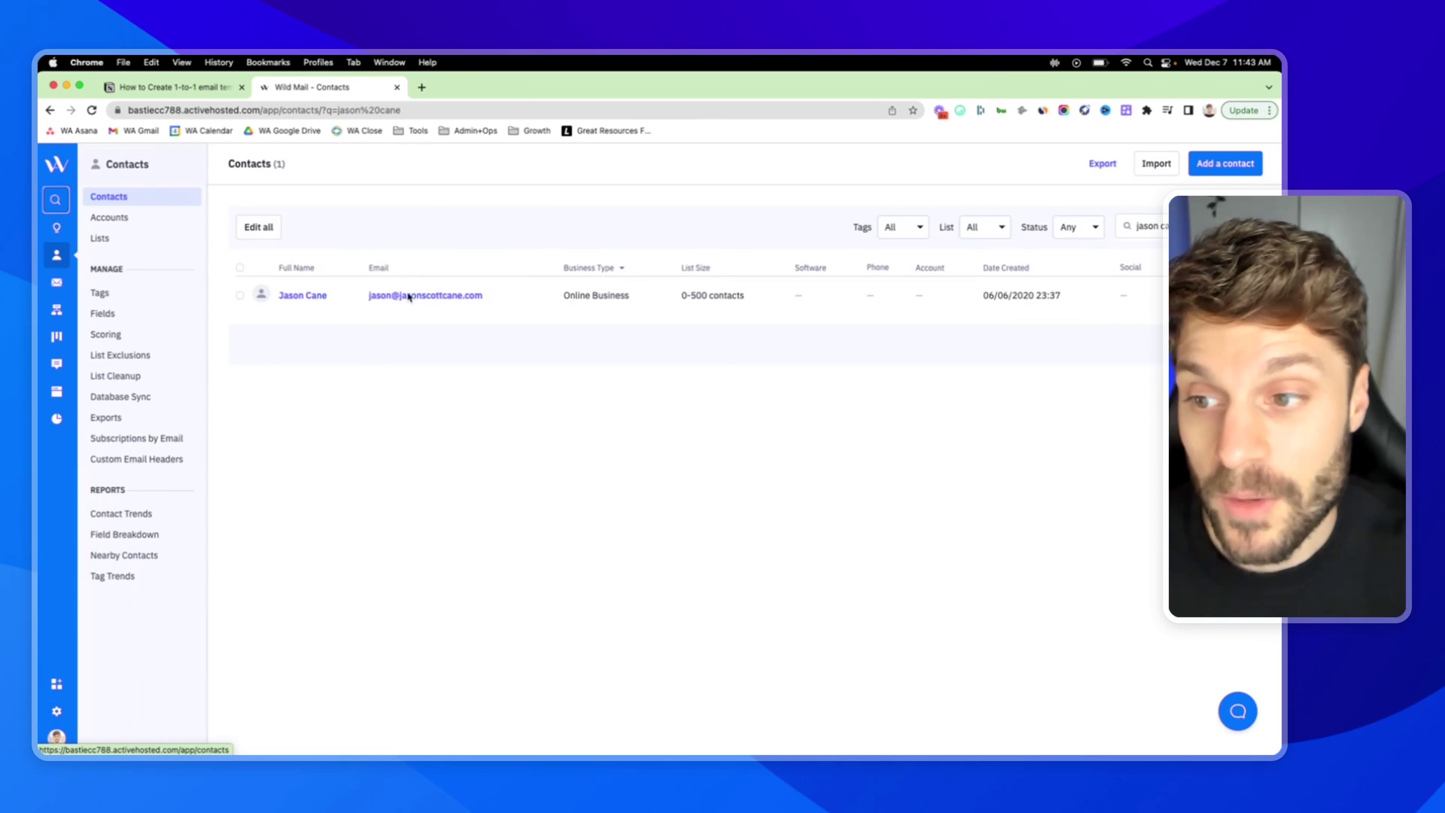
pyautogui.click(308, 297)
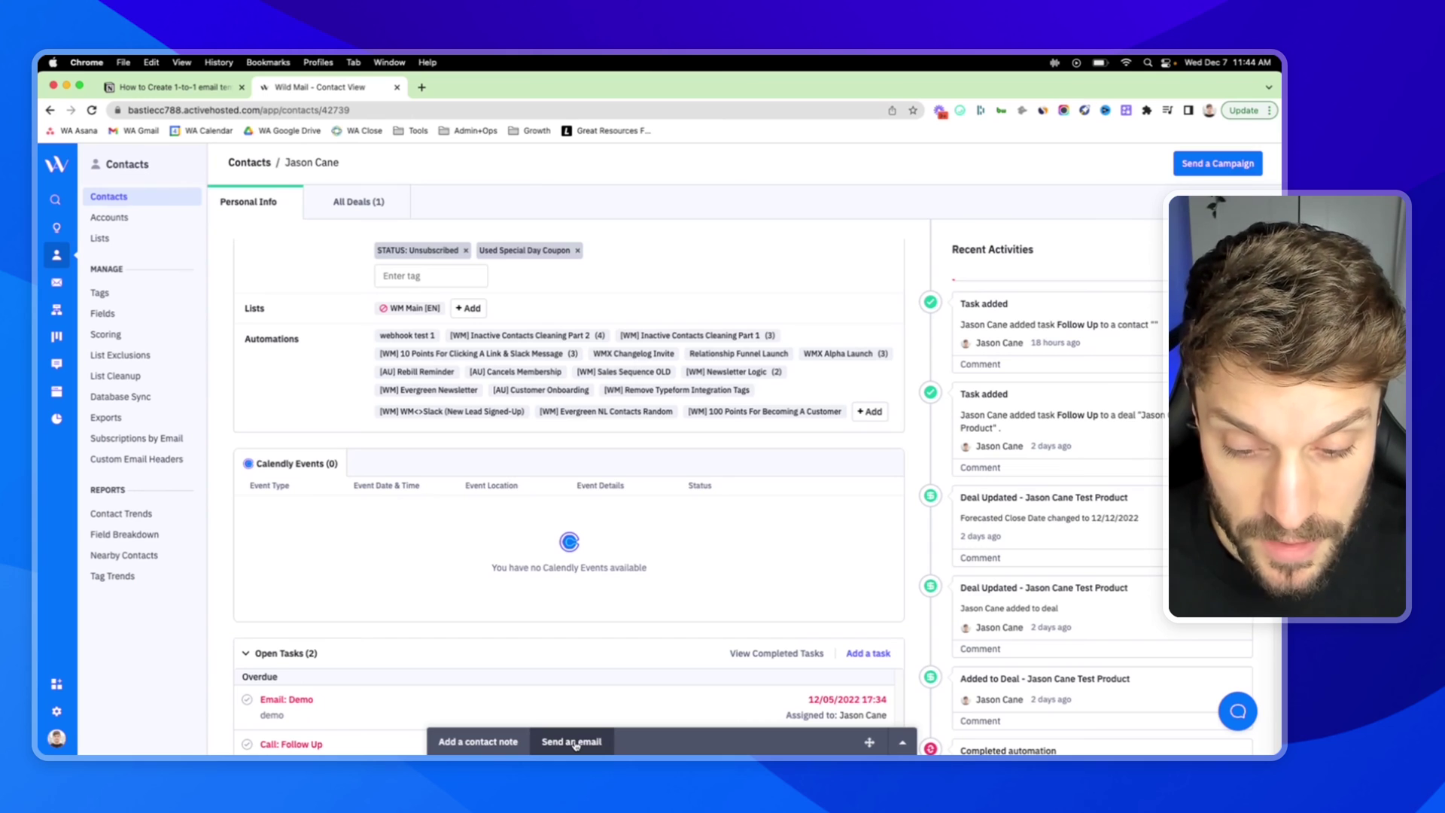
# - Fill a new email to the contact with the Books a Call response, caret placed after COPY
pyautogui.click(574, 743)
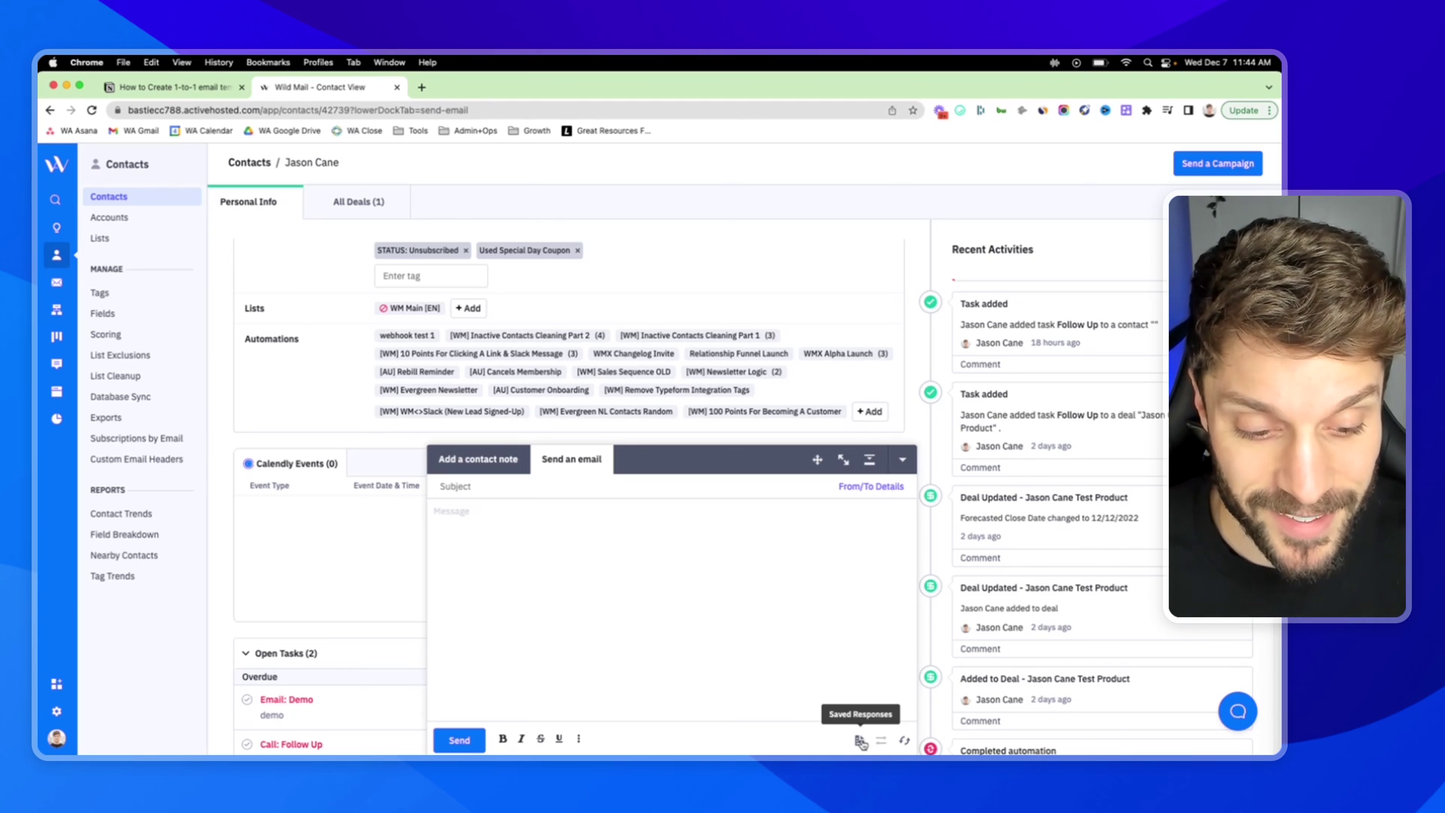
pyautogui.click(860, 742)
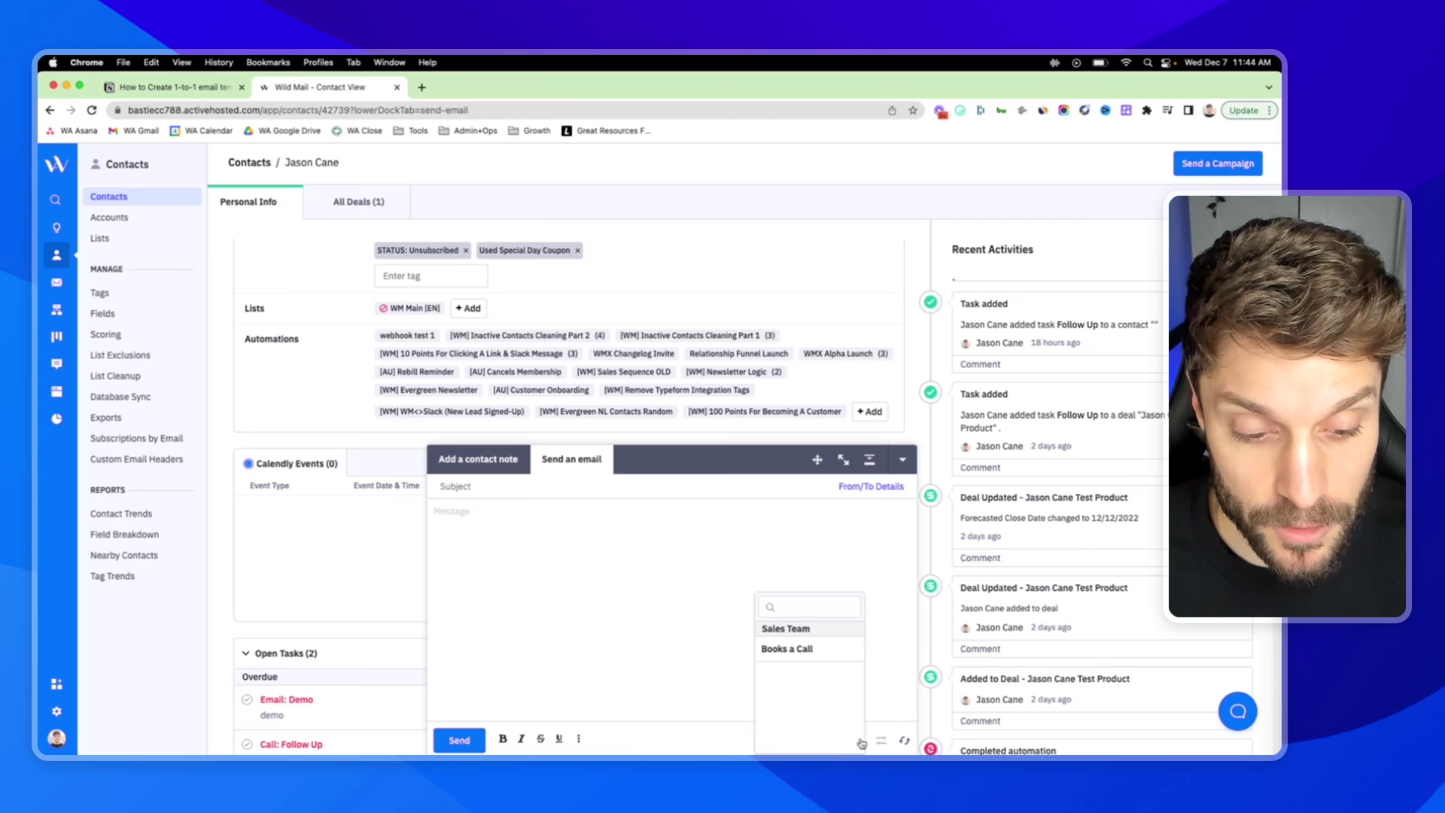
pyautogui.click(802, 649)
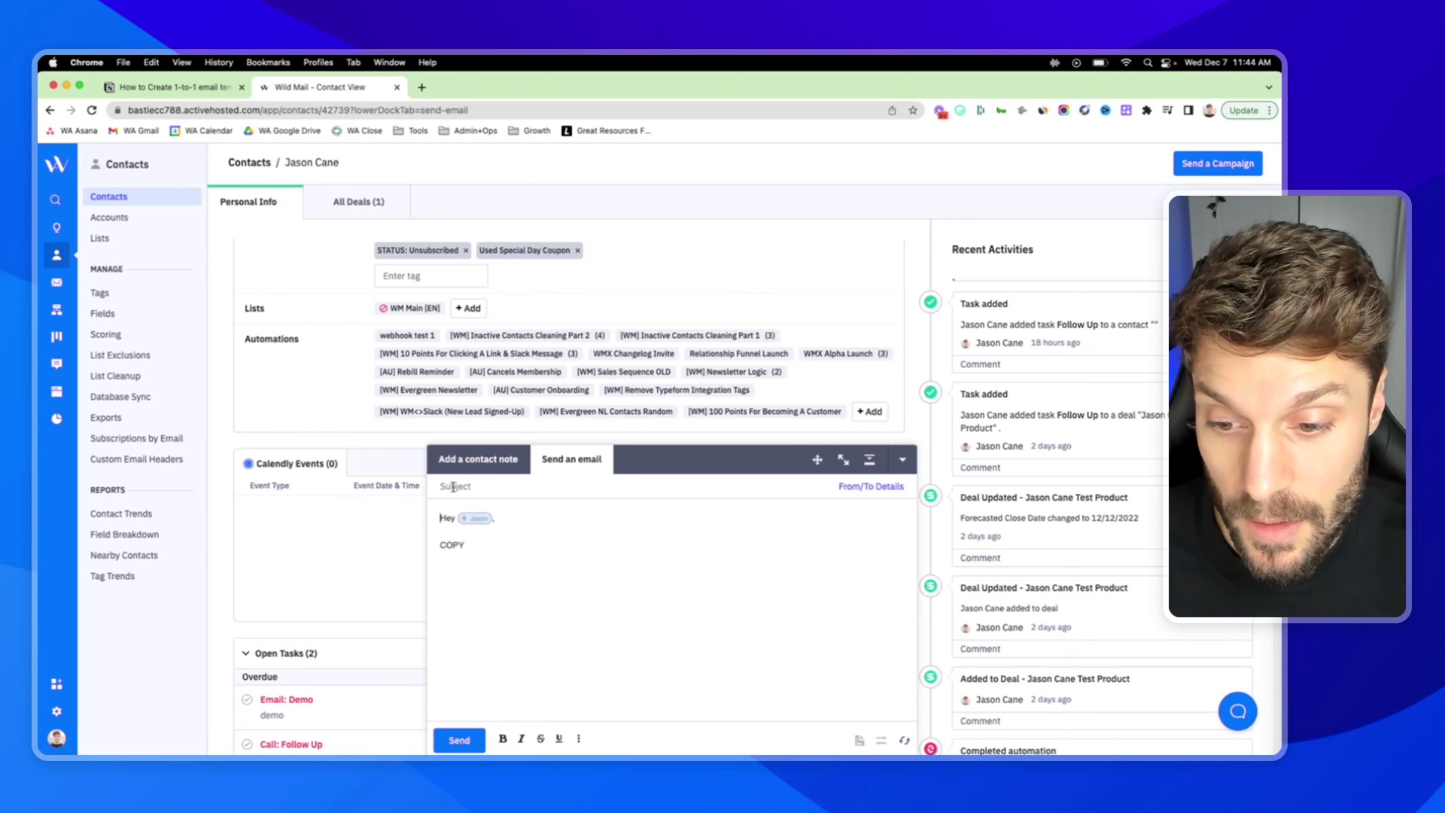
pyautogui.moveTo(476, 548); pyautogui.dragTo(445, 546)
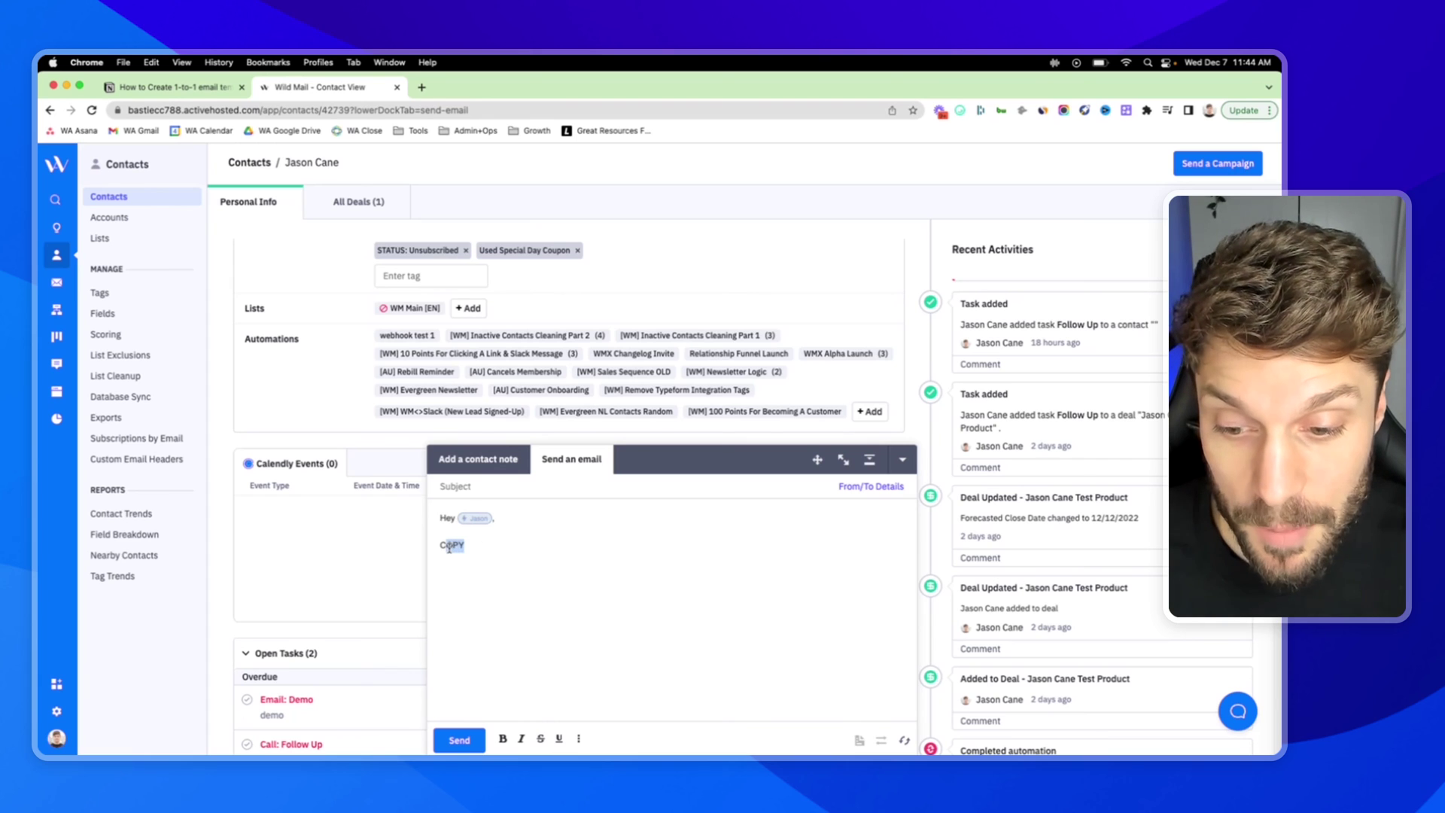
pyautogui.click(538, 547)
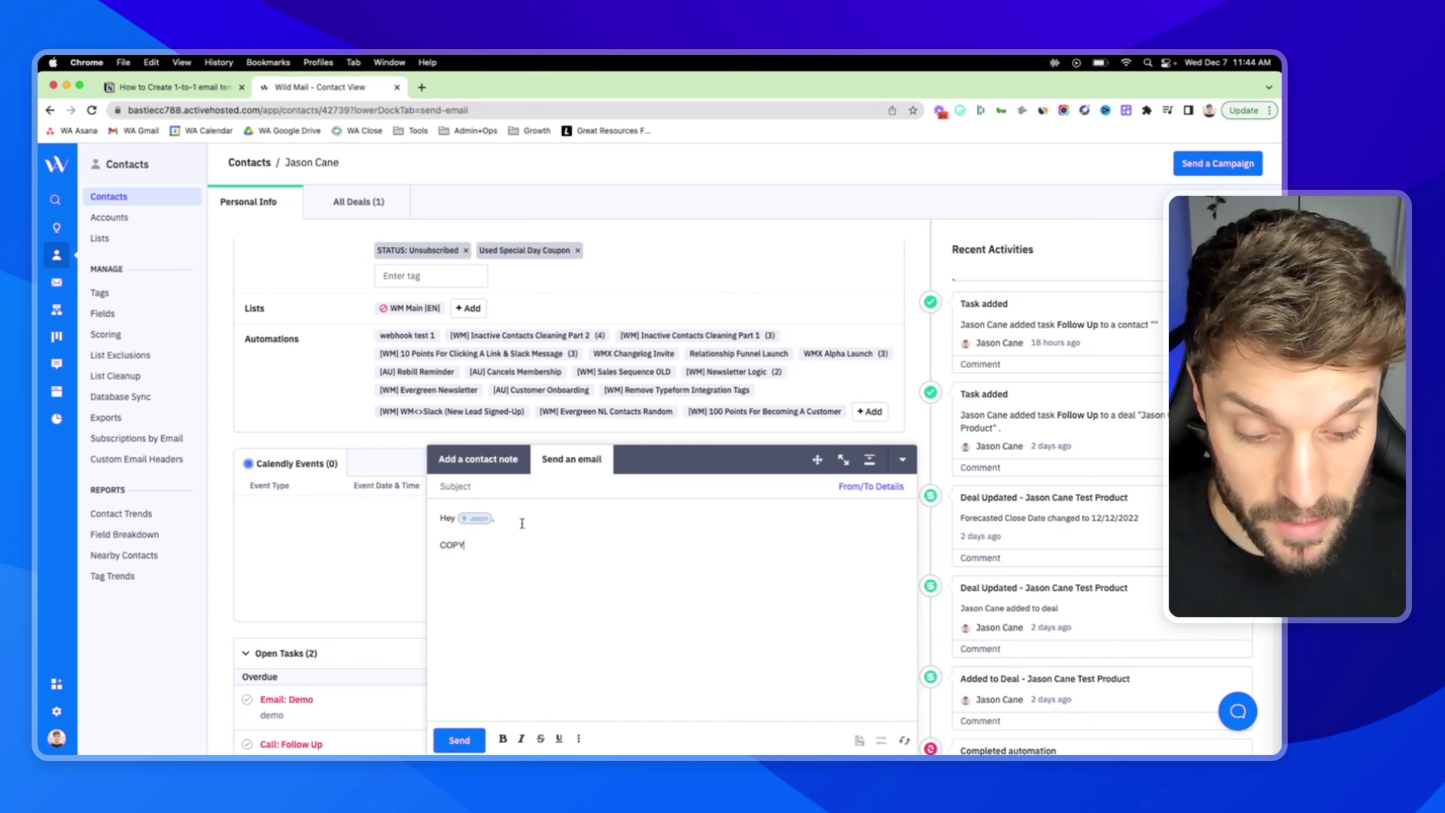